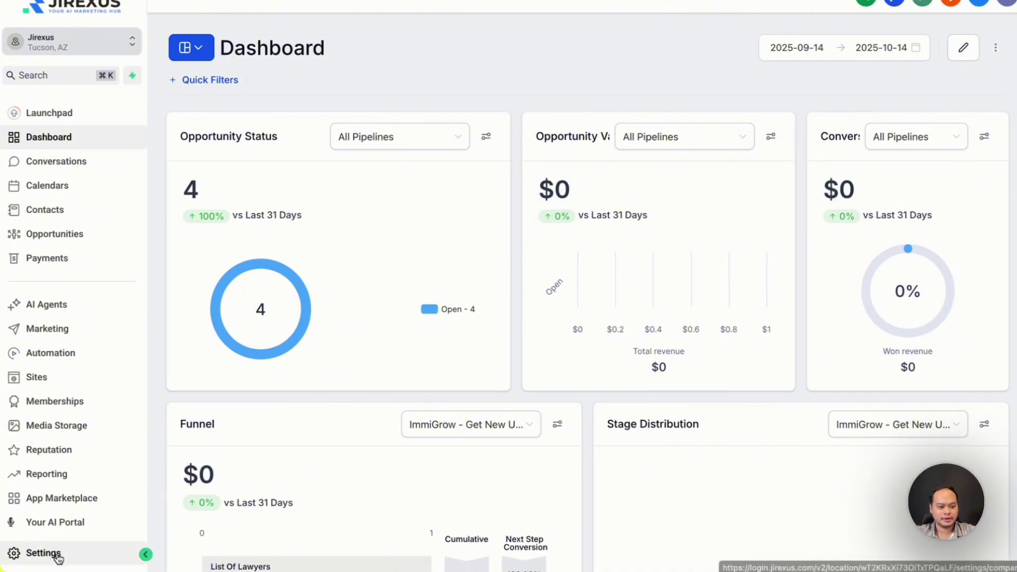
Open the phone number settings and check the A2P messaging registration in the Trust Center
{"action": "left_click", "coordinate": [53, 552]}
{"action": "scroll", "coordinate": [74, 333], "scroll_direction": "down", "scroll_amount": 2}
{"action": "scroll", "coordinate": [74, 334], "scroll_direction": "down", "scroll_amount": 2}
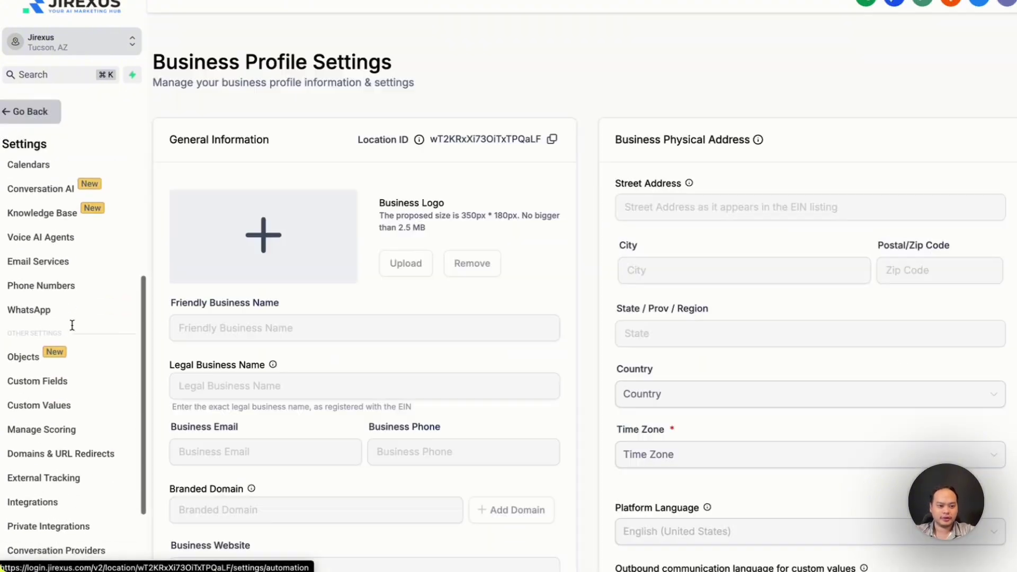
{"action": "left_click", "coordinate": [40, 286]}
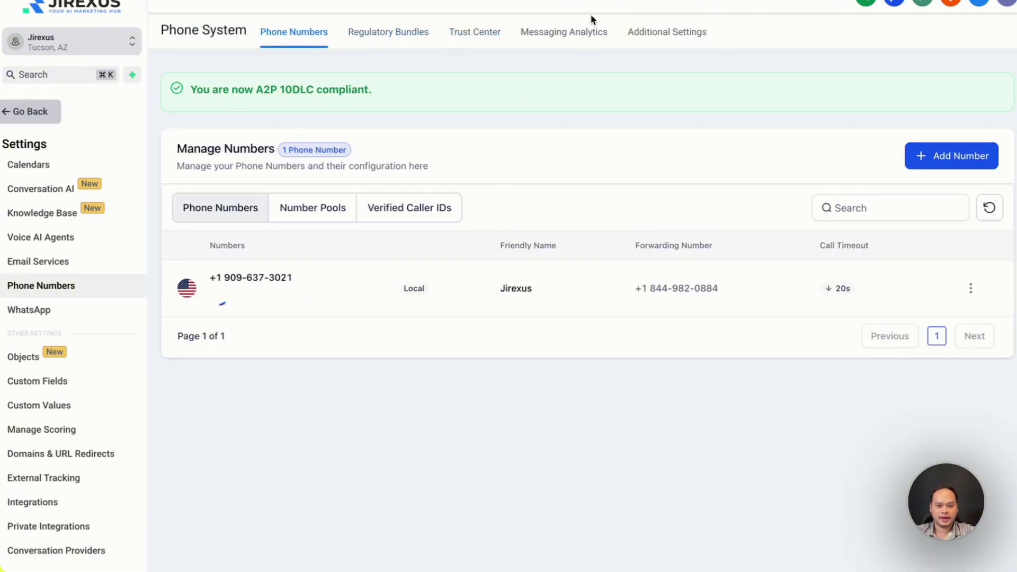
{"action": "left_click", "coordinate": [480, 36]}
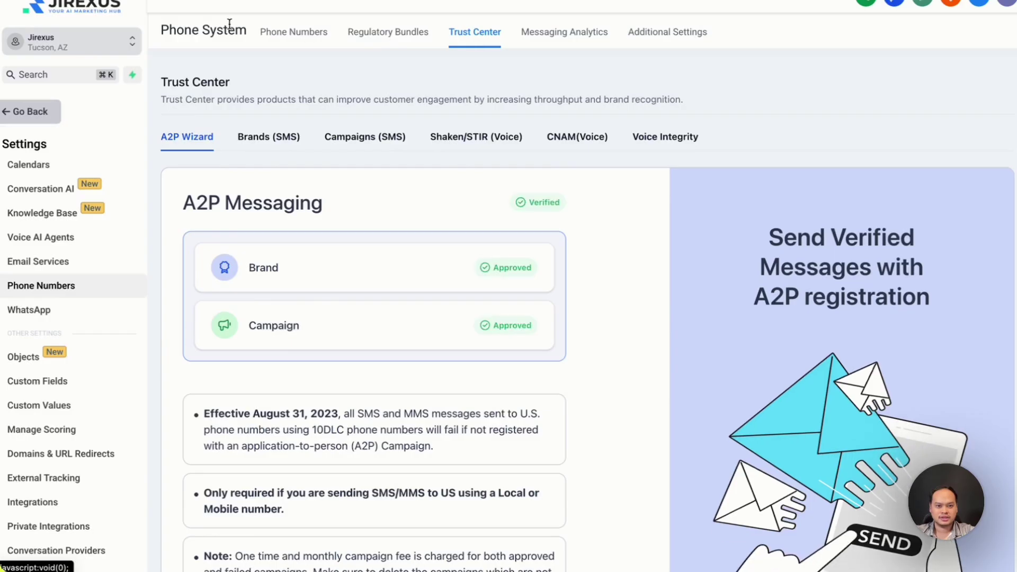
Open the Voicemail & Missed Call Textback settings of the phone system and view the SMS settings
{"action": "left_click", "coordinate": [564, 33]}
{"action": "left_click", "coordinate": [635, 37]}
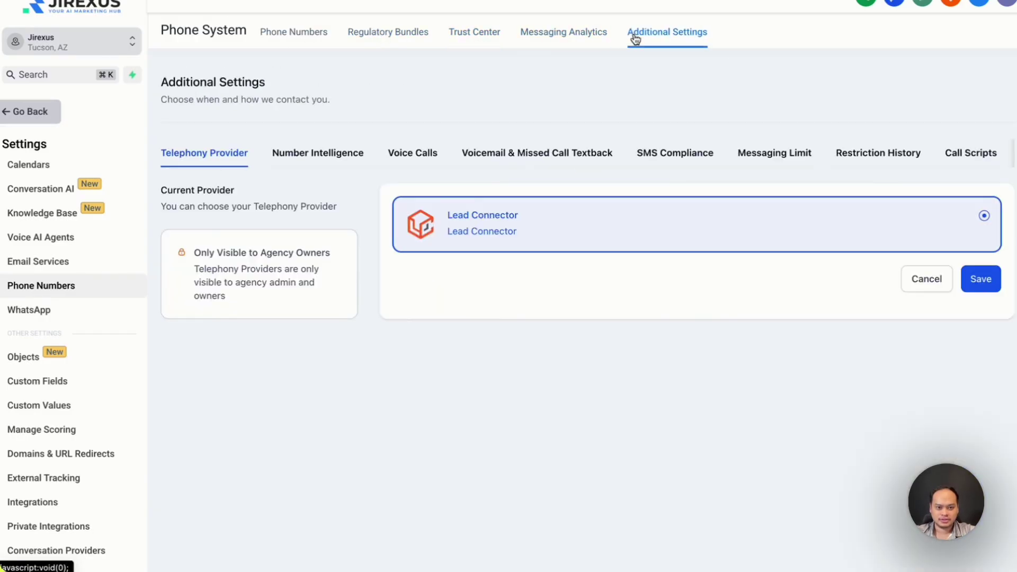
{"action": "left_click", "coordinate": [545, 161]}
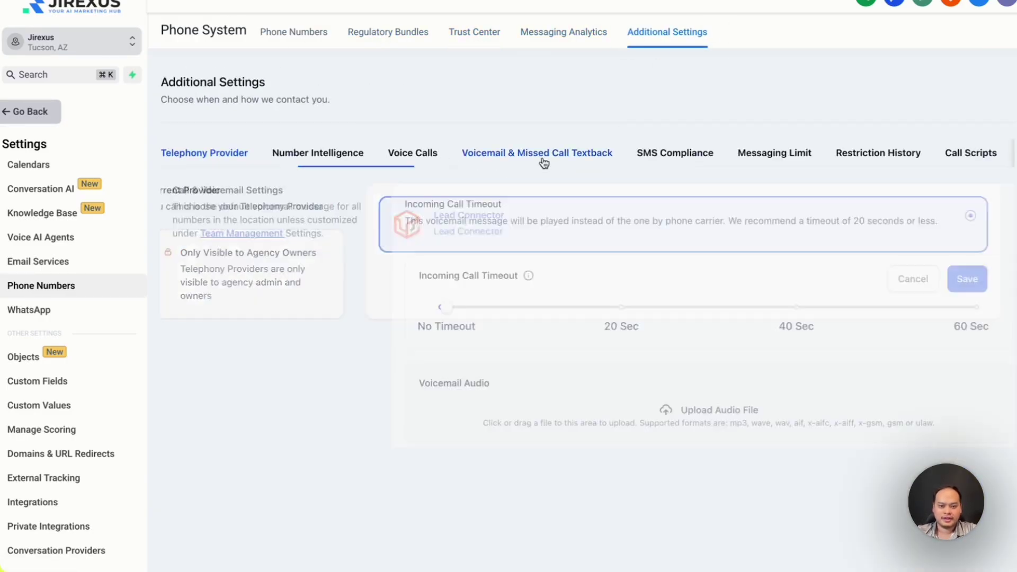
{"action": "scroll", "coordinate": [565, 263], "scroll_direction": "down", "scroll_amount": 3}
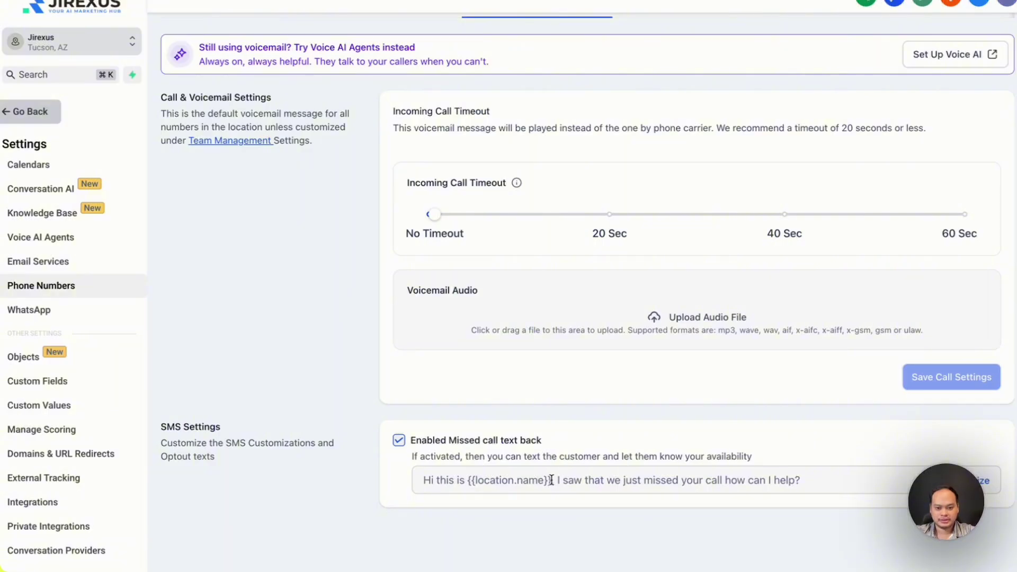
Review the missed call text back message and its editor, and close the editor without changing anything
{"action": "left_click_drag", "start_coordinate": [551, 480], "coordinate": [458, 480]}
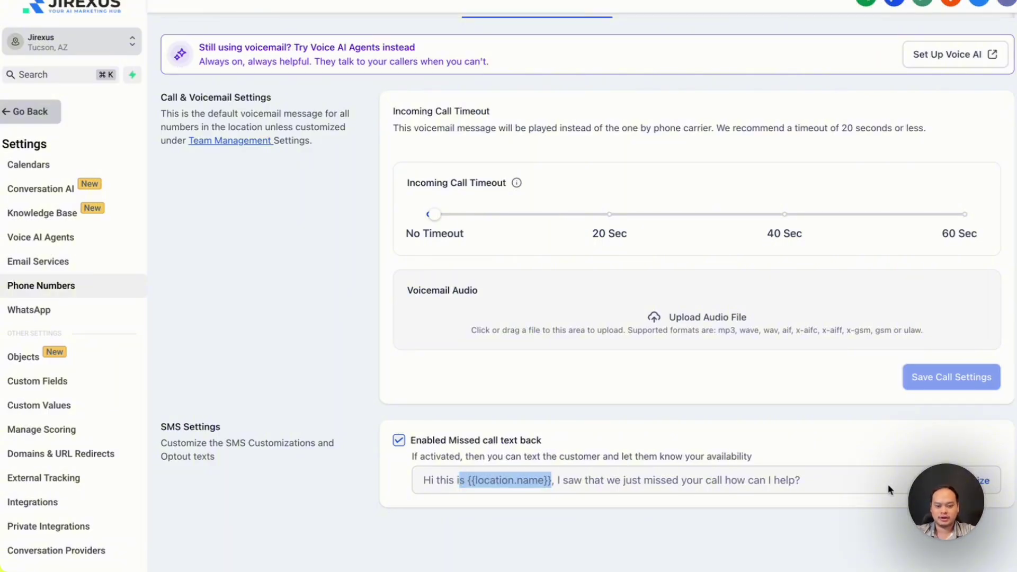
{"action": "left_click", "coordinate": [603, 477]}
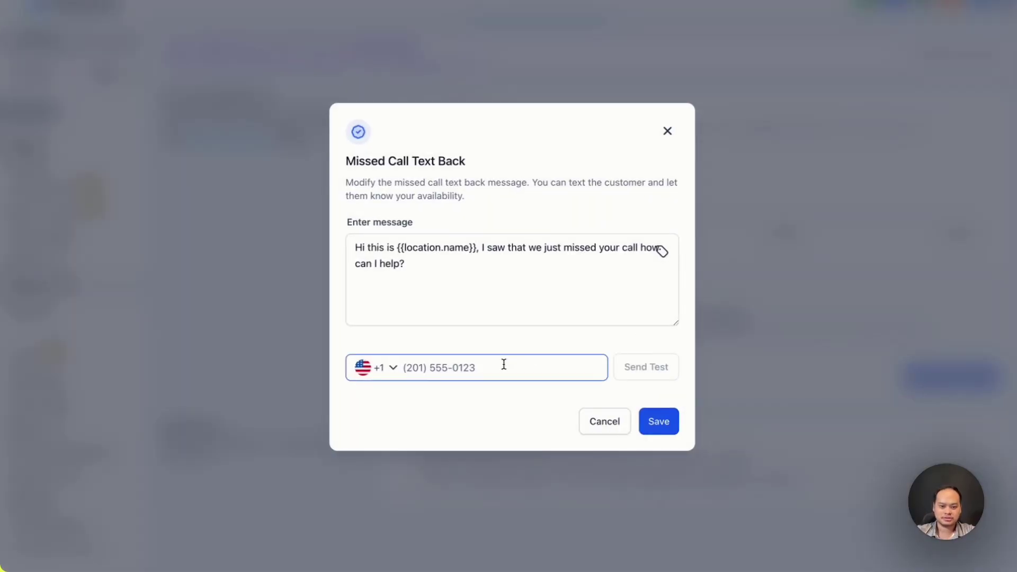
{"action": "left_click", "coordinate": [668, 132]}
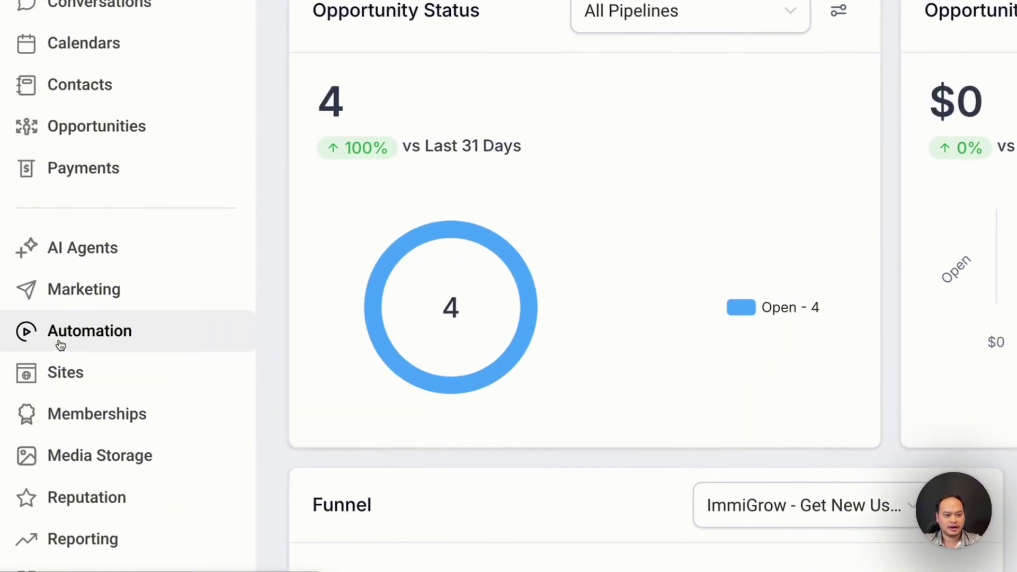
Create an automation workflow from scratch and name it "Facebook Lead Form Opt-In"
{"action": "left_click", "coordinate": [59, 345]}
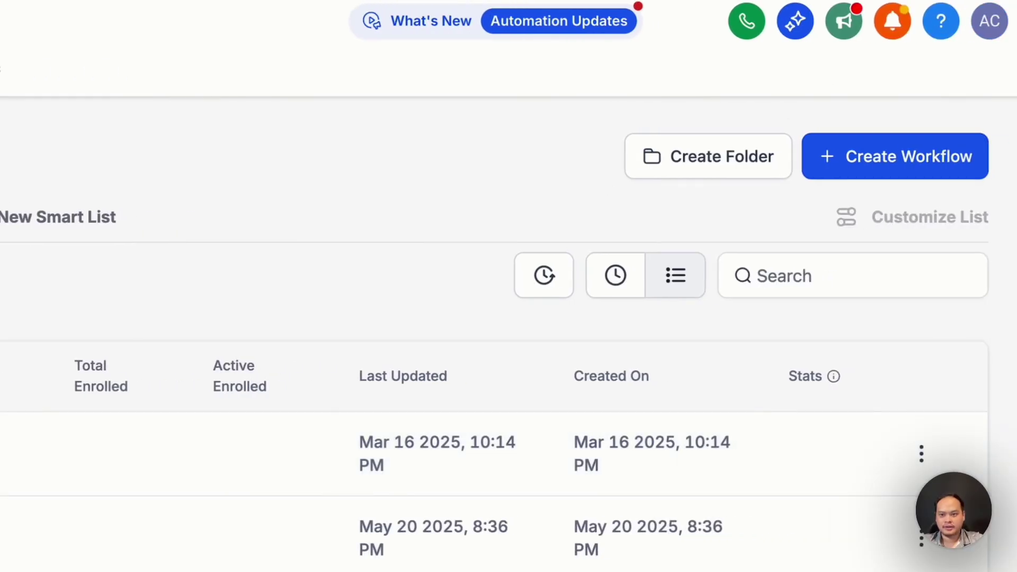
{"action": "left_click", "coordinate": [908, 161]}
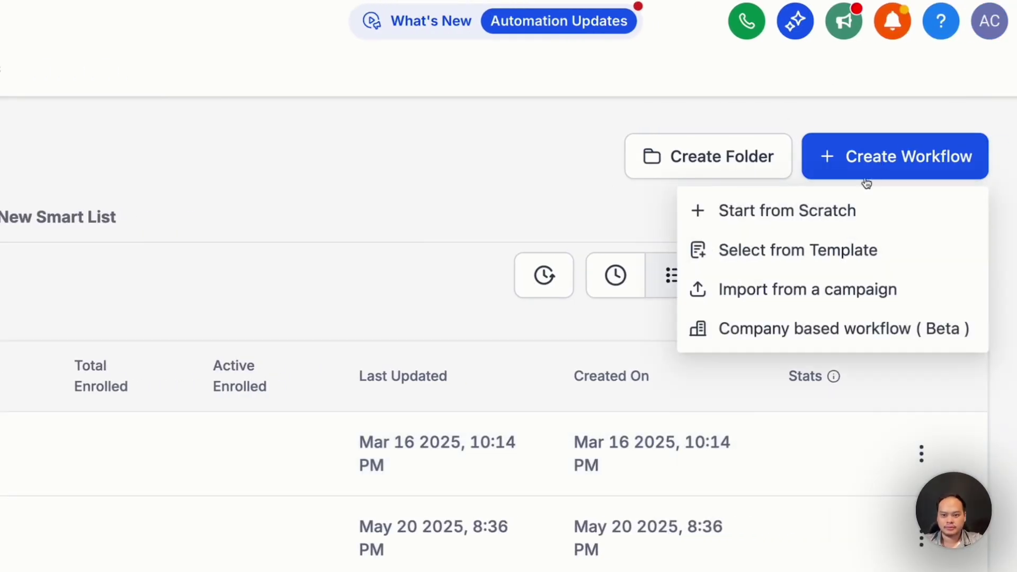
{"action": "left_click", "coordinate": [818, 212]}
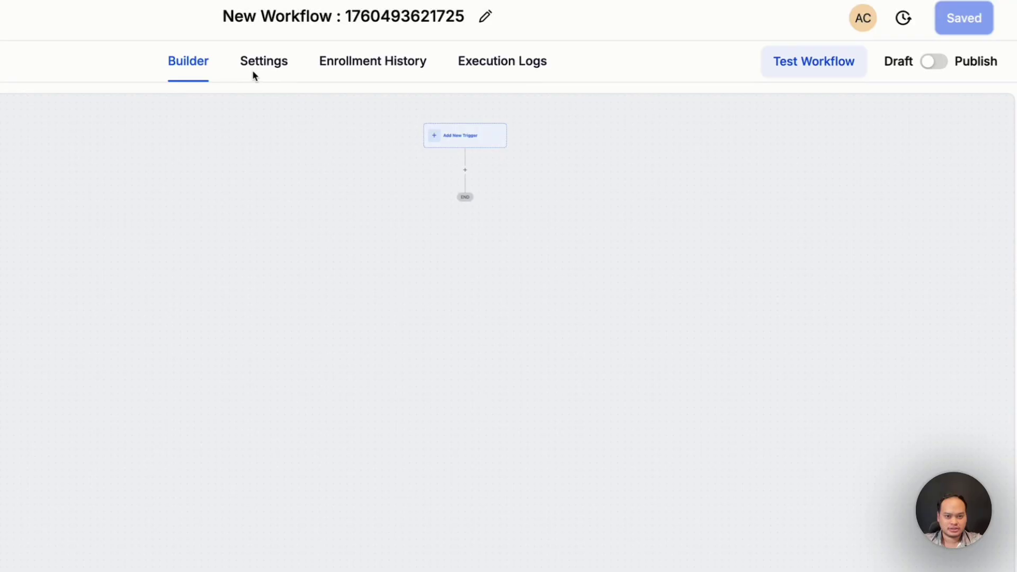
{"action": "left_click", "coordinate": [291, 16]}
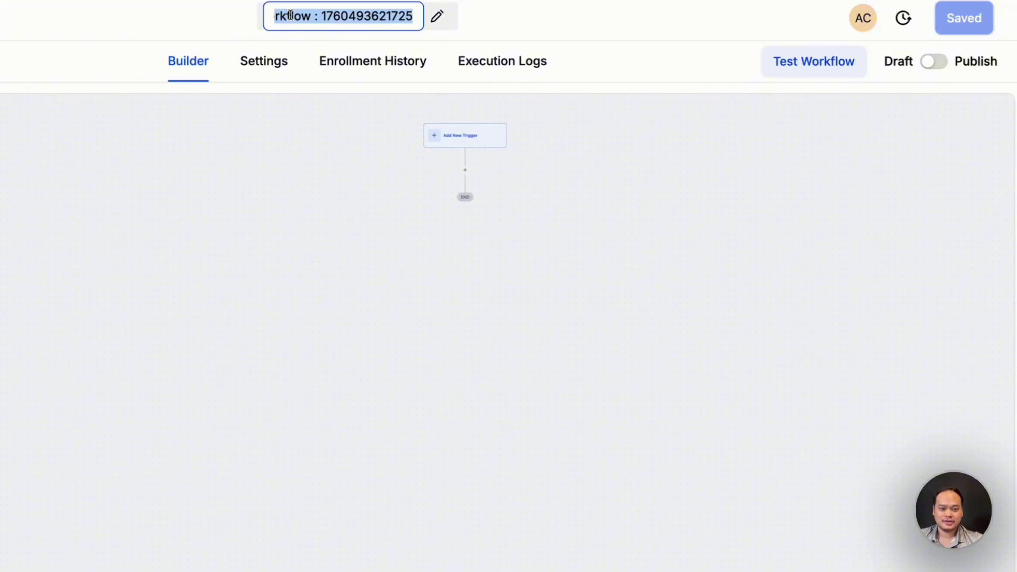
{"action": "type", "text": "Facebook"}
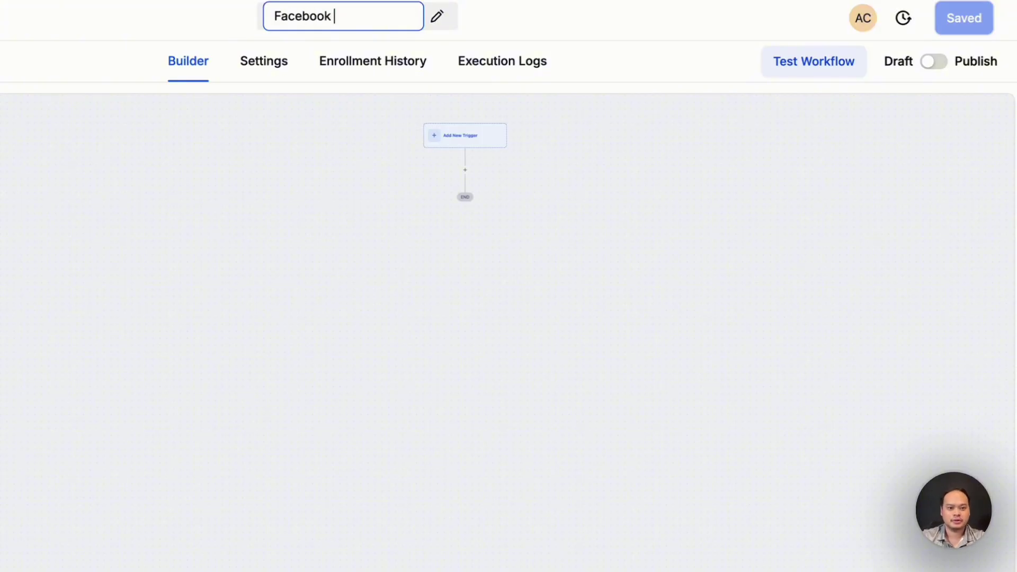
{"action": "type", "text": " Lead Form Opt-In"}
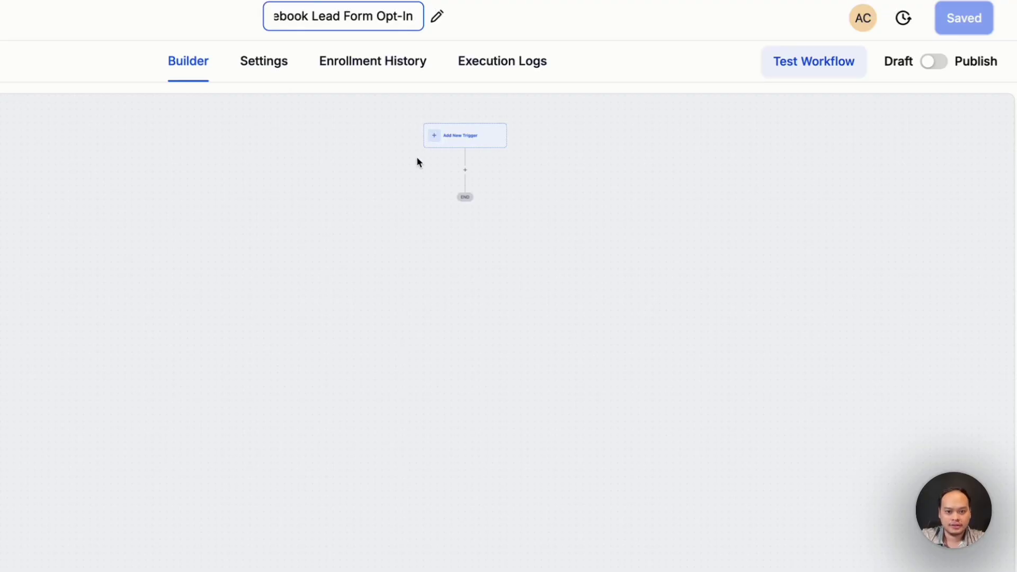
Add a Facebook Lead Form Submitted trigger to the workflow, with both page and form left at Any
{"action": "left_click", "coordinate": [488, 148]}
{"action": "type", "text": "faceboo"}
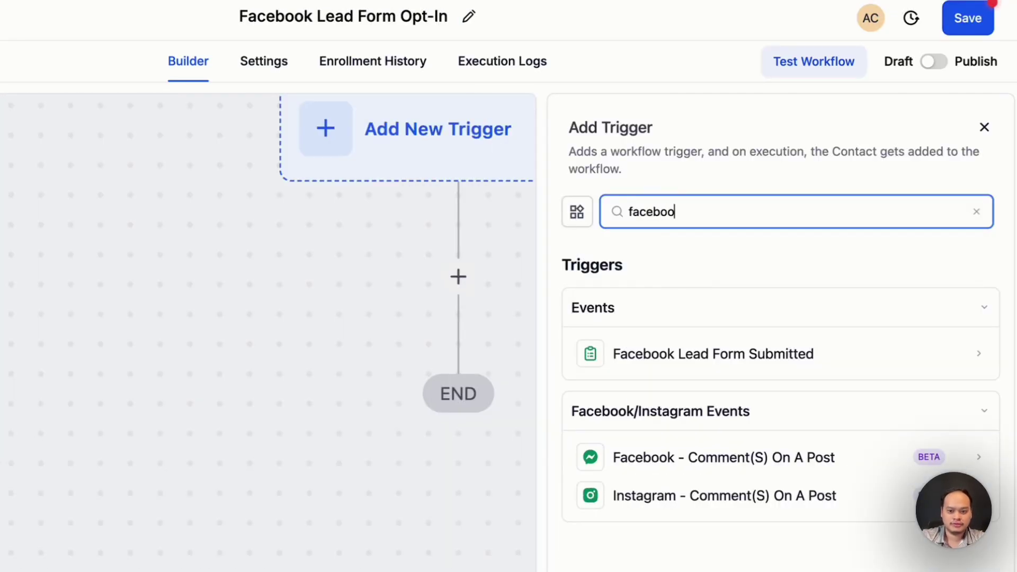
{"action": "left_click", "coordinate": [694, 354]}
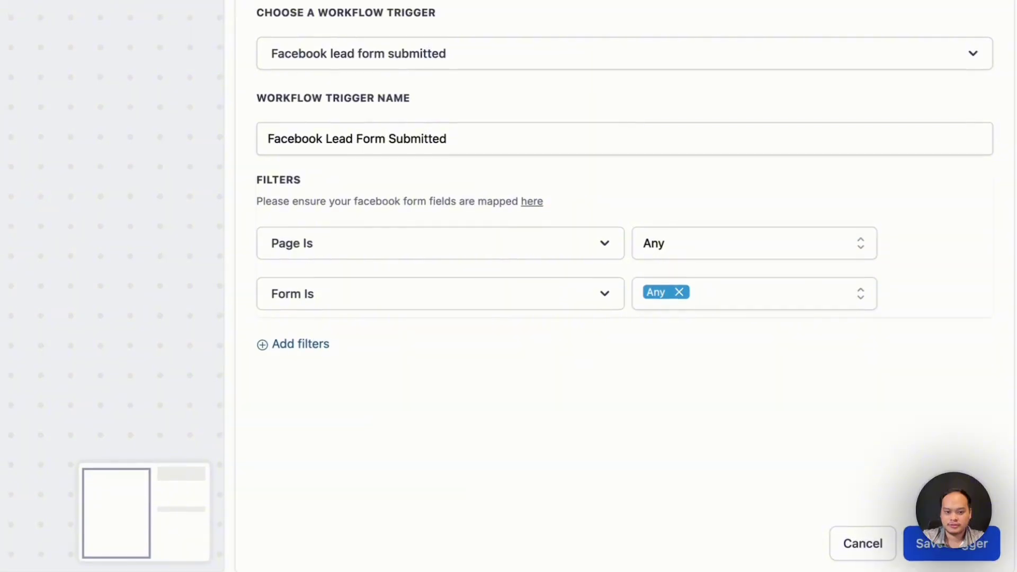
{"action": "left_click", "coordinate": [951, 541]}
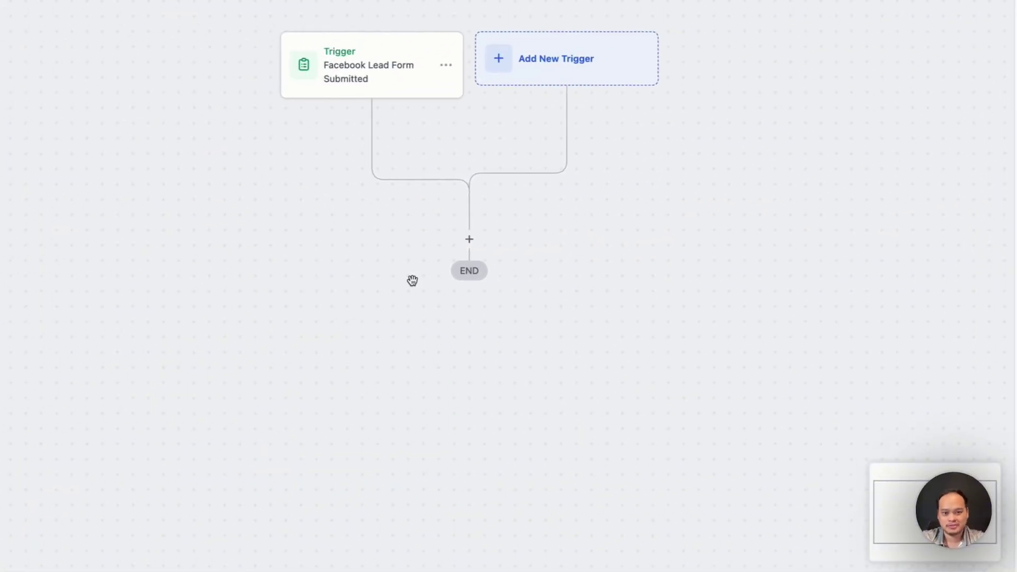
Add a Send SMS action after the trigger and begin its message with "Hey" and the contact's first name field
{"action": "left_click", "coordinate": [469, 239]}
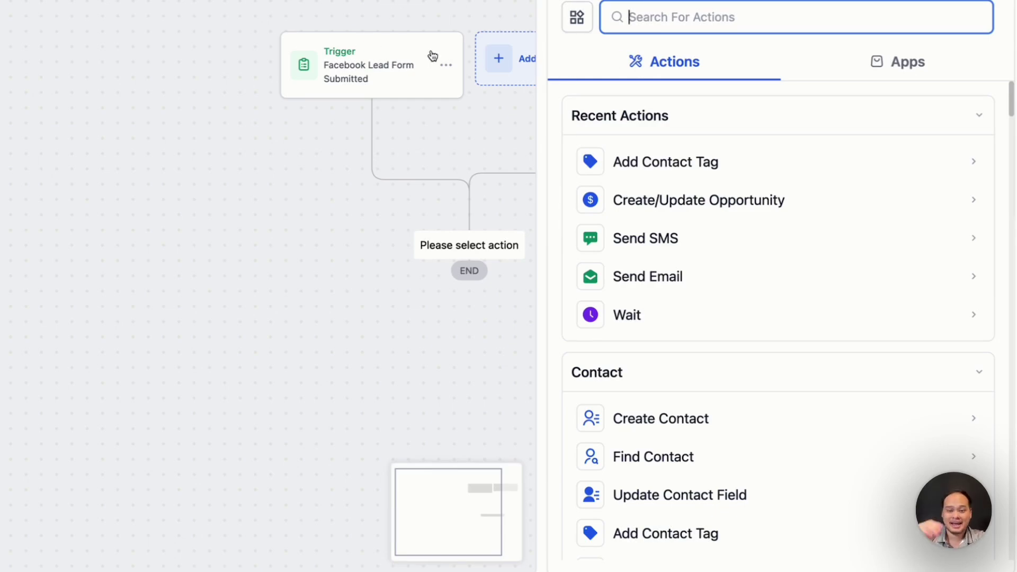
{"action": "type", "text": "sms"}
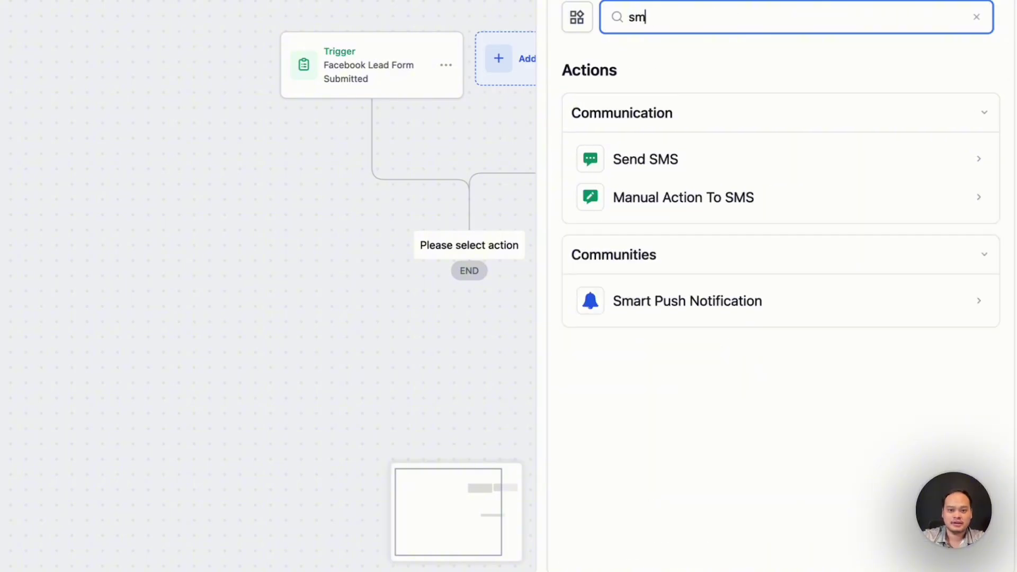
{"action": "left_click", "coordinate": [618, 159]}
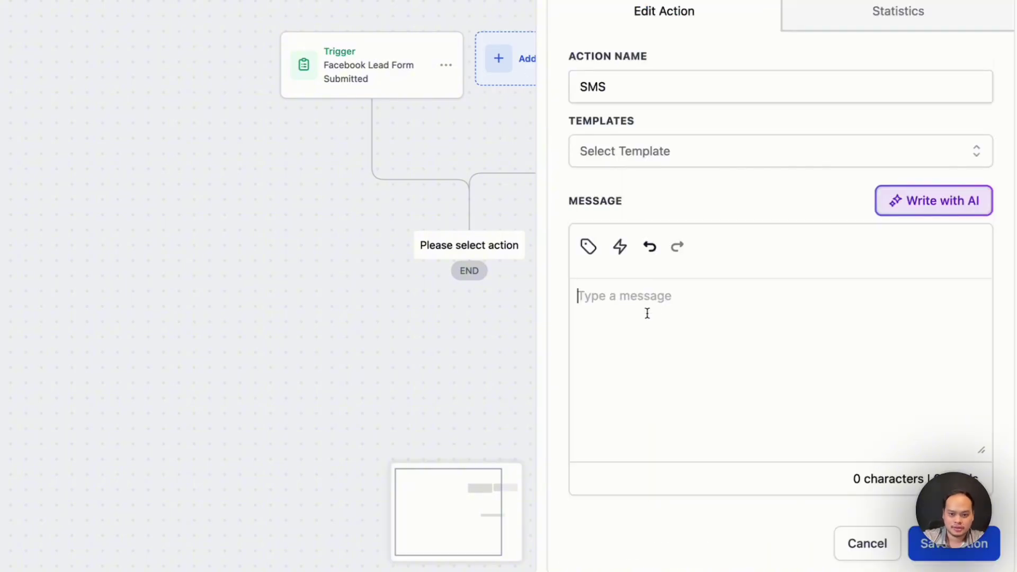
{"action": "left_click", "coordinate": [623, 295]}
{"action": "type", "text": "Hey"}
{"action": "left_click", "coordinate": [588, 246]}
{"action": "left_click", "coordinate": [503, 26]}
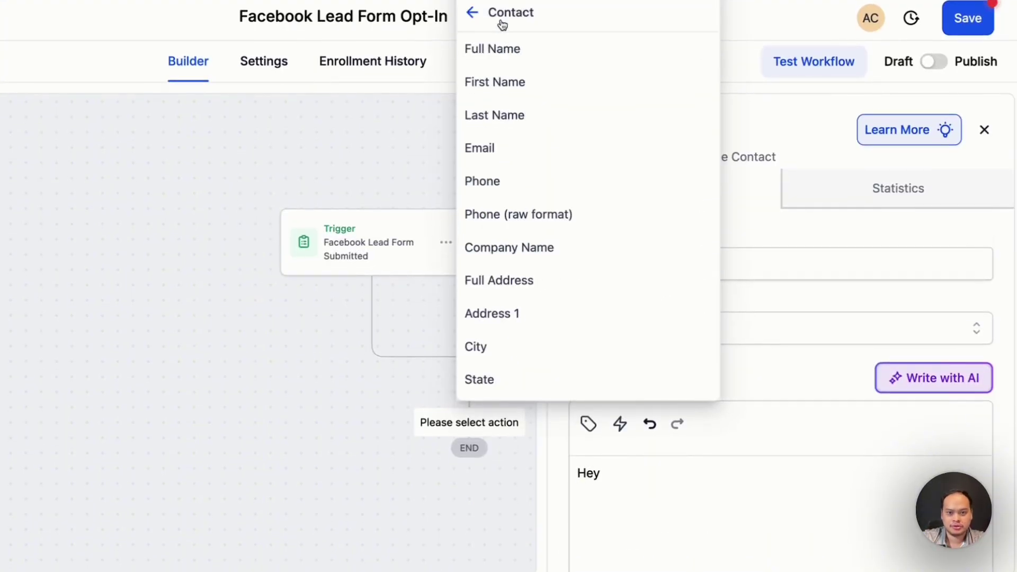
{"action": "left_click", "coordinate": [511, 85]}
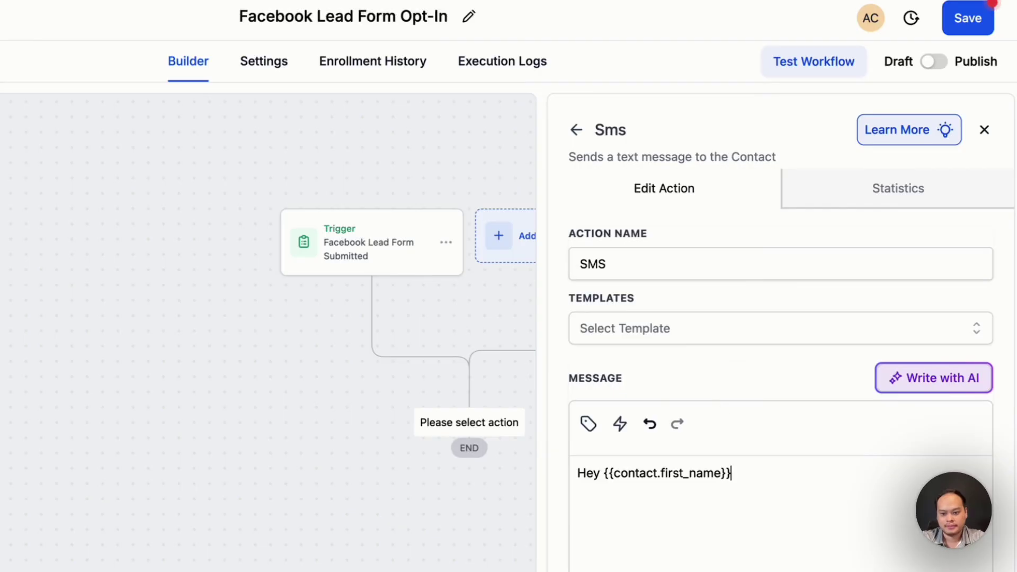
Continue the SMS message with ", I just received your request on a bathroom remodel. Are you the homeowner?"
{"action": "type", "text": ", I just rece"}
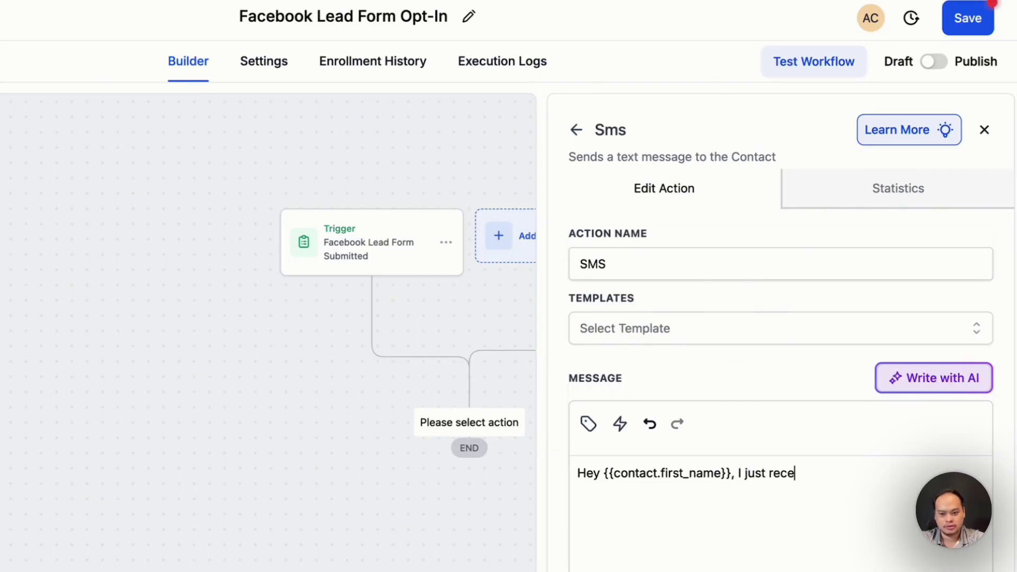
{"action": "type", "text": "ived your request on a bathroom rm"}
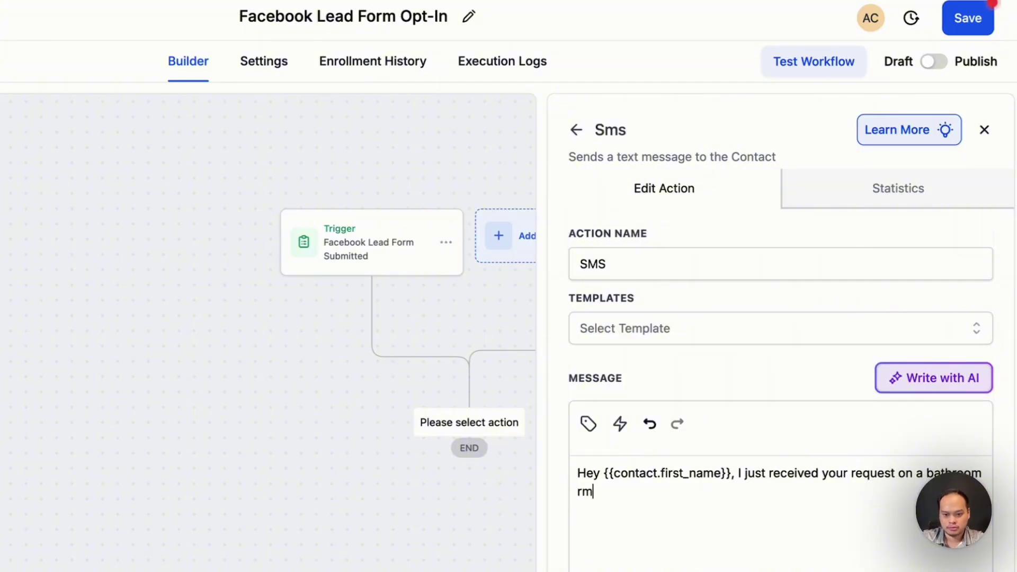
{"action": "key", "text": "BackSpace"}
{"action": "type", "text": "emodel. Are you the hom"}
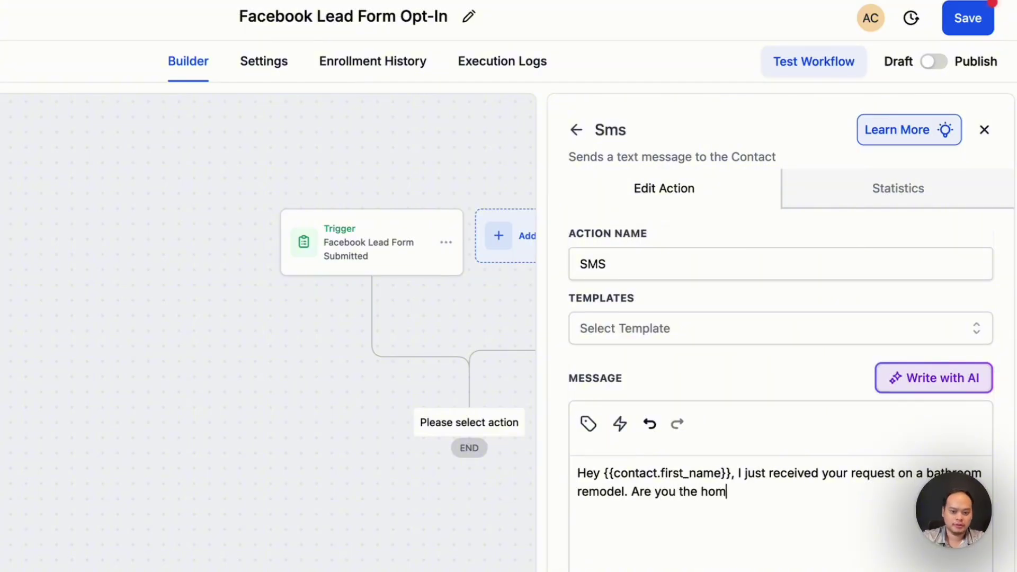
{"action": "type", "text": "eowner?"}
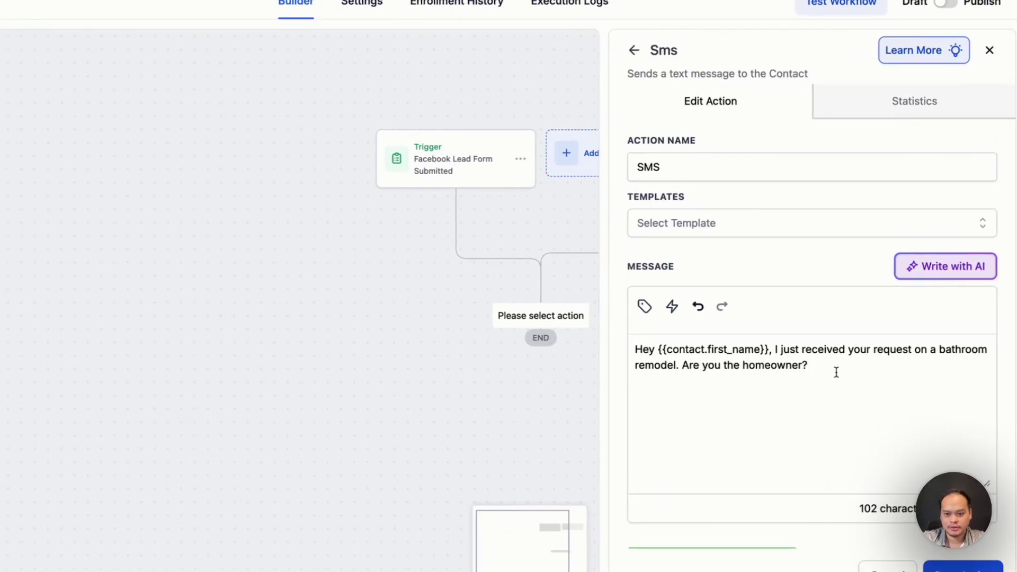
Sign the SMS with the sender's first name and "Bathroom Experts" on separate lines below the text, and save the action
{"action": "type", "text": "- E"}
{"action": "key", "text": "BackSpace"}
{"action": "key", "text": "BackSpace"}
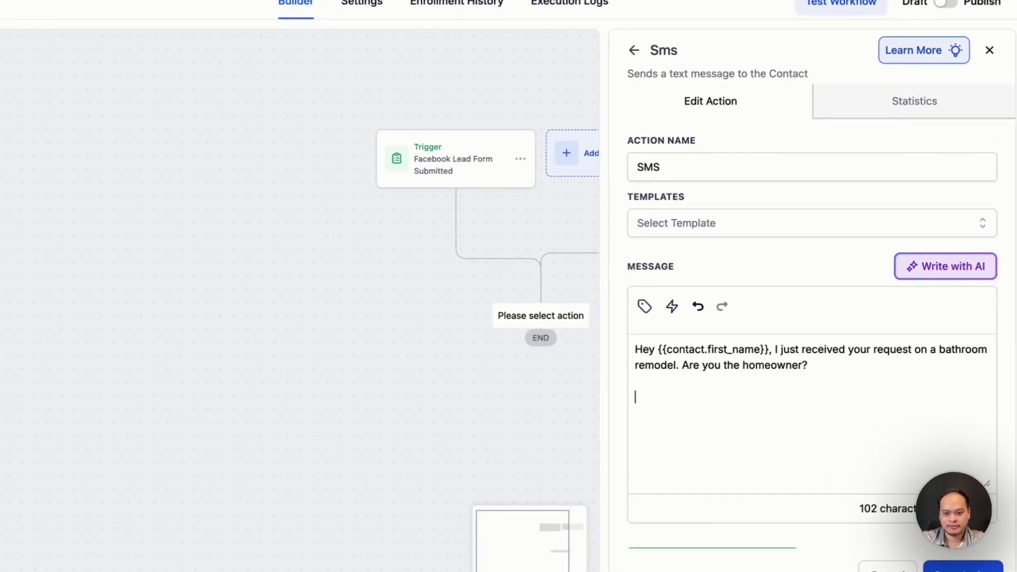
{"action": "type", "text": "-Emil"}
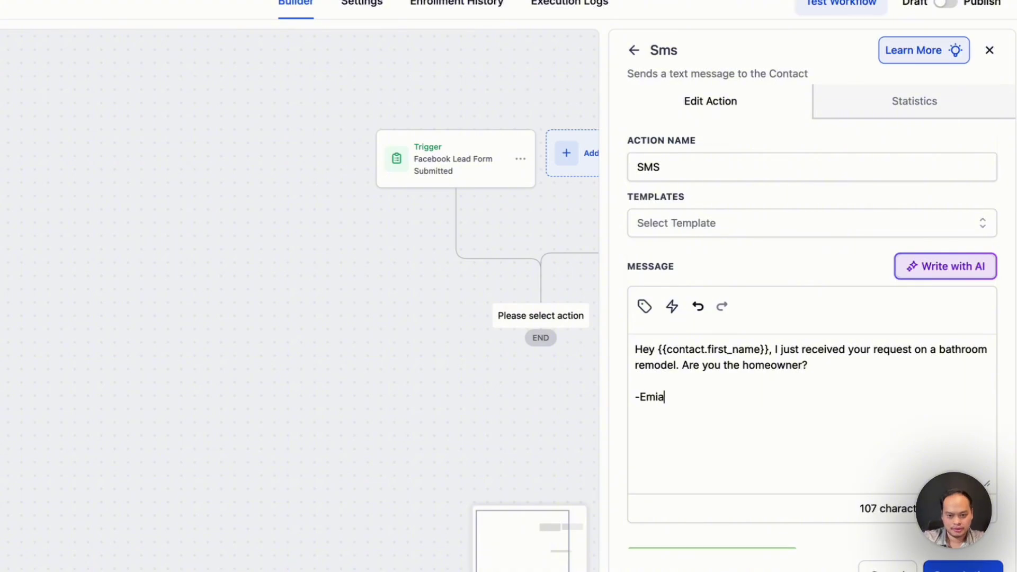
{"action": "type", "text": "y"}
{"action": "key", "text": "Return"}
{"action": "type", "text": "Bathroom Experts"}
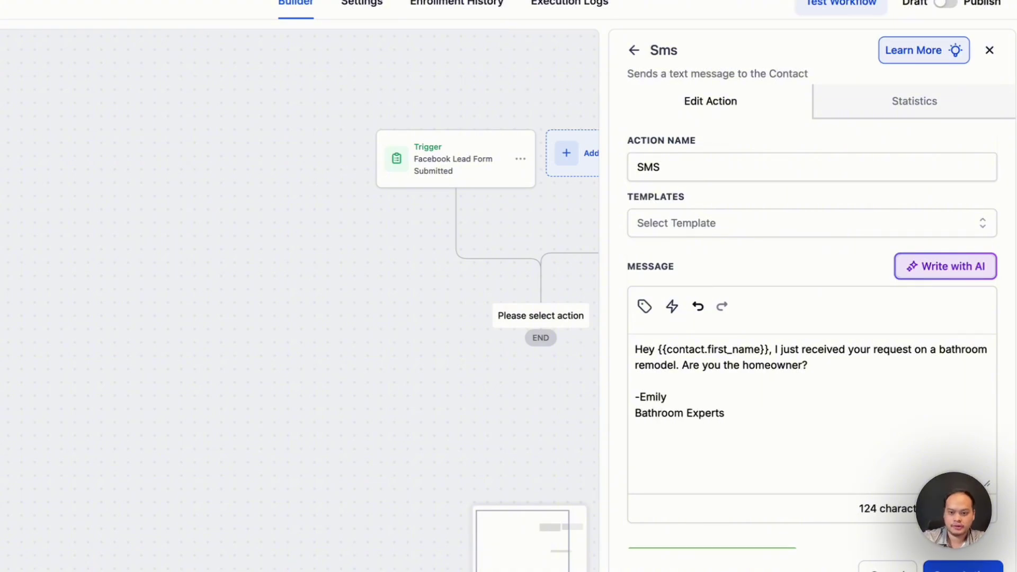
{"action": "left_click", "coordinate": [978, 566]}
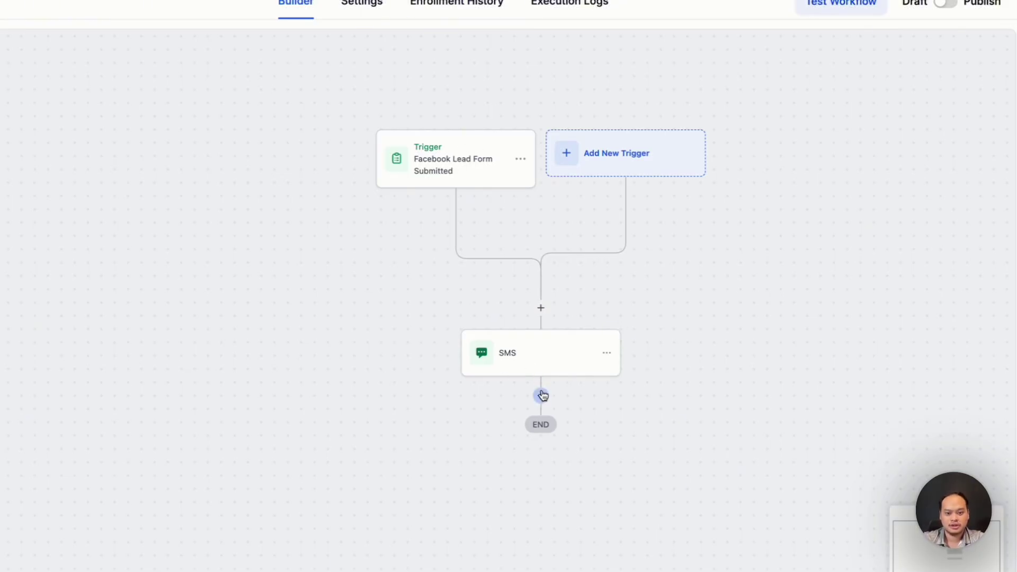
{"action": "left_click", "coordinate": [540, 395]}
{"action": "type", "text": "no"}
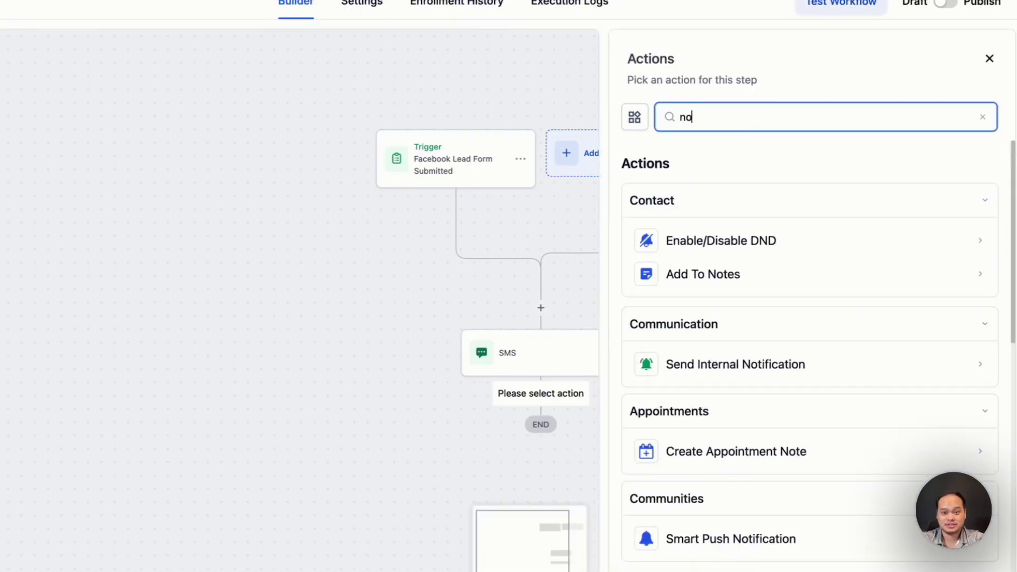
{"action": "type", "text": "tif"}
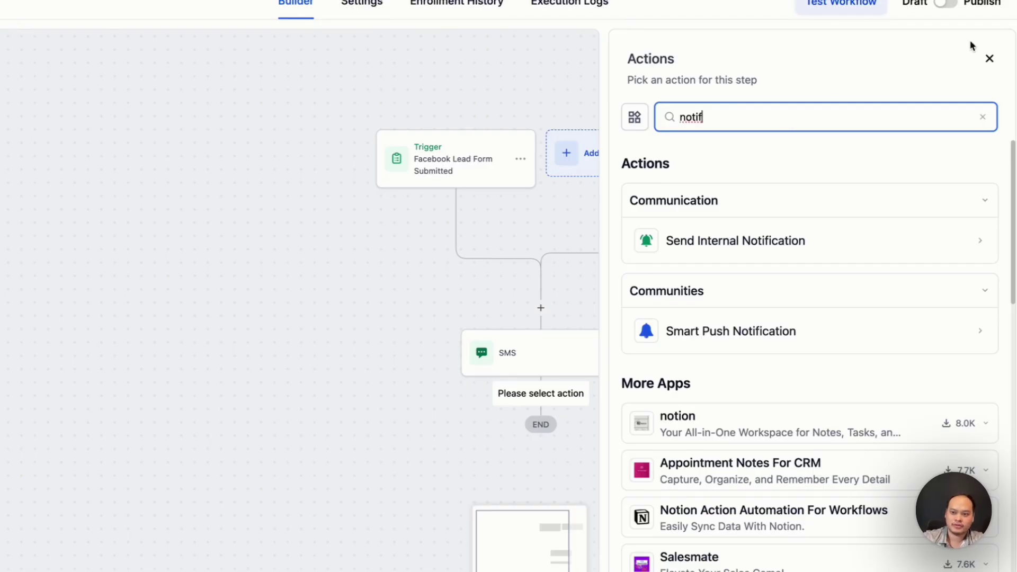
{"action": "left_click", "coordinate": [988, 59]}
Leave the workflow builder and return to the workflow list
{"action": "scroll", "coordinate": [445, 102], "scroll_direction": "down", "scroll_amount": 5}
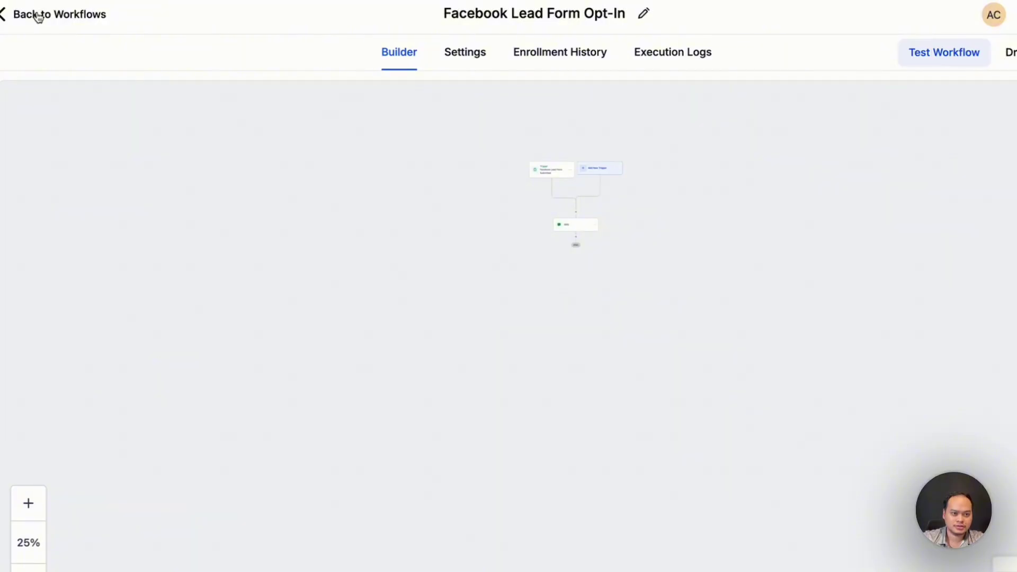
{"action": "left_click", "coordinate": [38, 15]}
{"action": "left_click", "coordinate": [677, 379]}
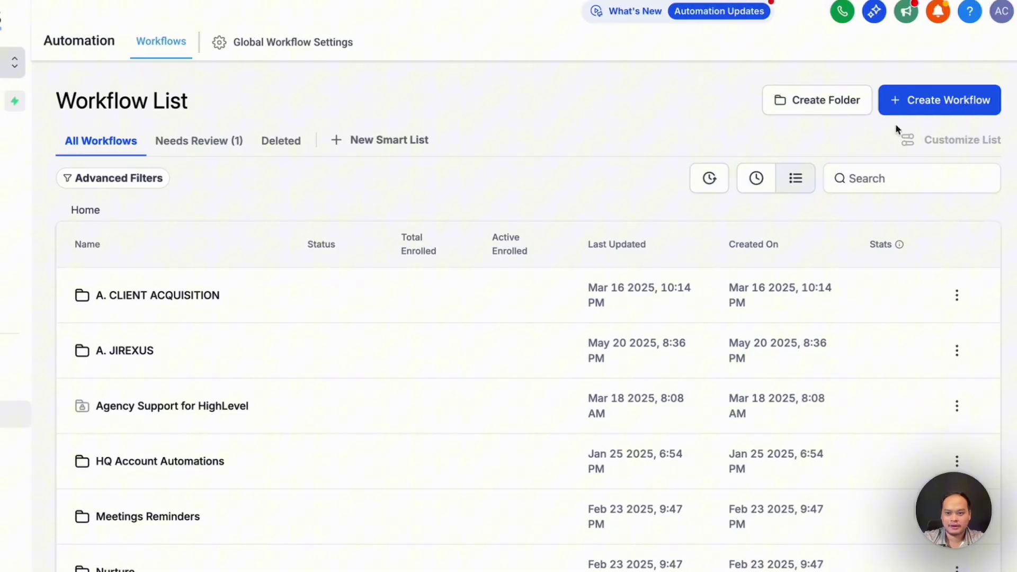
Browse the workflow template library and preview the Birthday Template, closing the library without choosing a template
{"action": "left_click", "coordinate": [937, 105]}
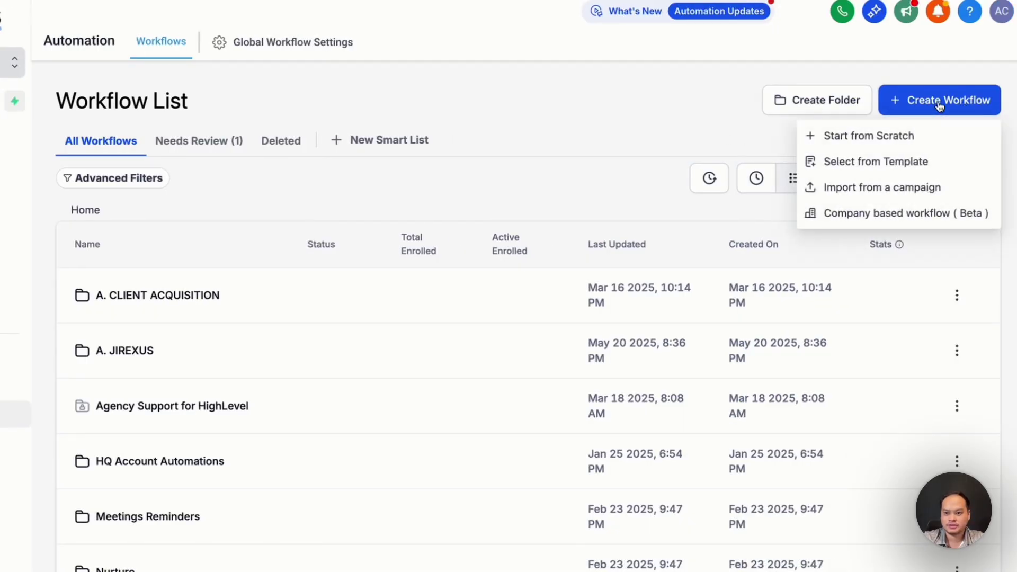
{"action": "left_click", "coordinate": [876, 164]}
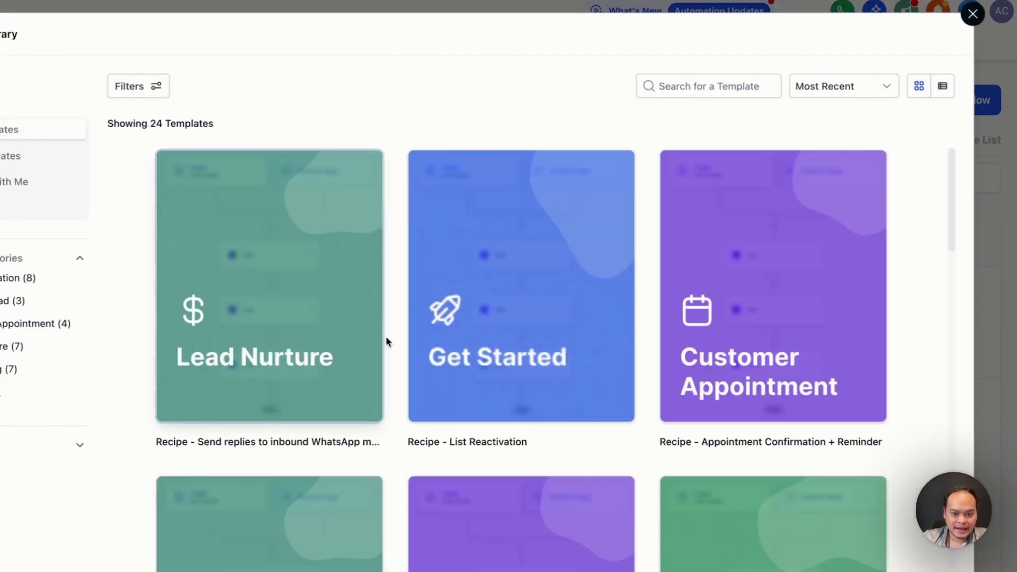
{"action": "scroll", "coordinate": [444, 465], "scroll_direction": "down", "scroll_amount": 3}
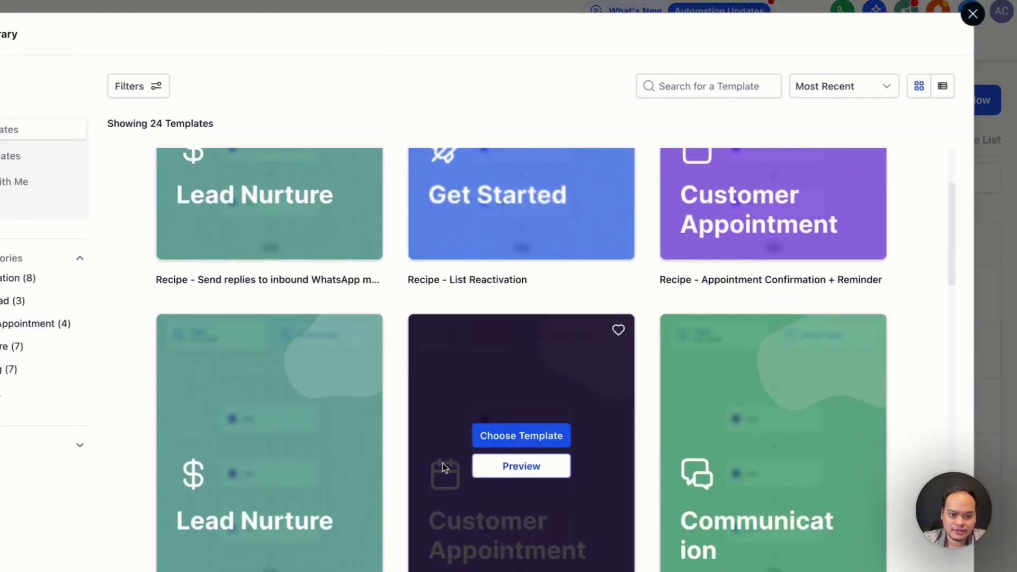
{"action": "scroll", "coordinate": [443, 463], "scroll_direction": "down", "scroll_amount": 2}
{"action": "scroll", "coordinate": [311, 513], "scroll_direction": "down", "scroll_amount": 3}
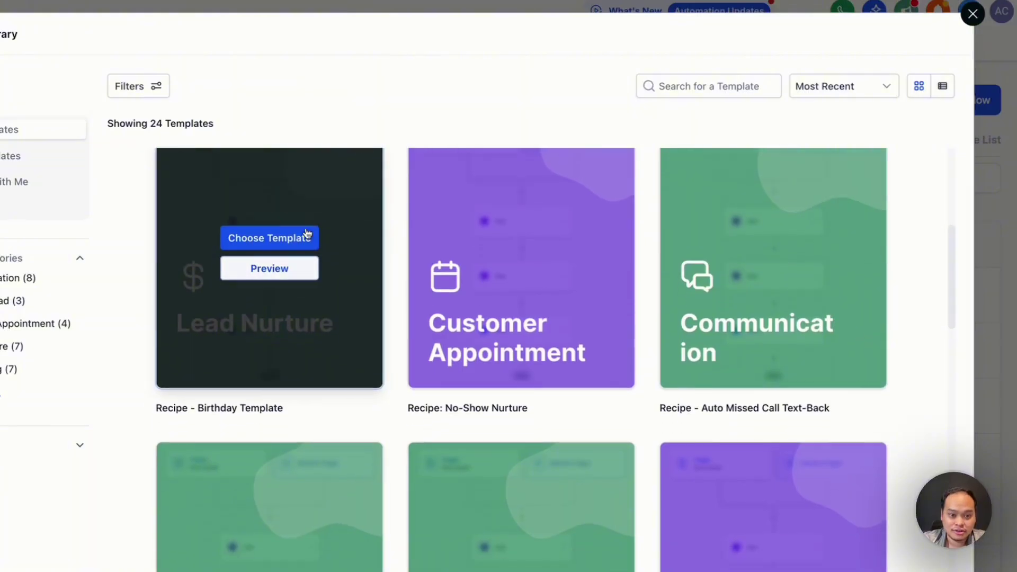
{"action": "left_click", "coordinate": [273, 275]}
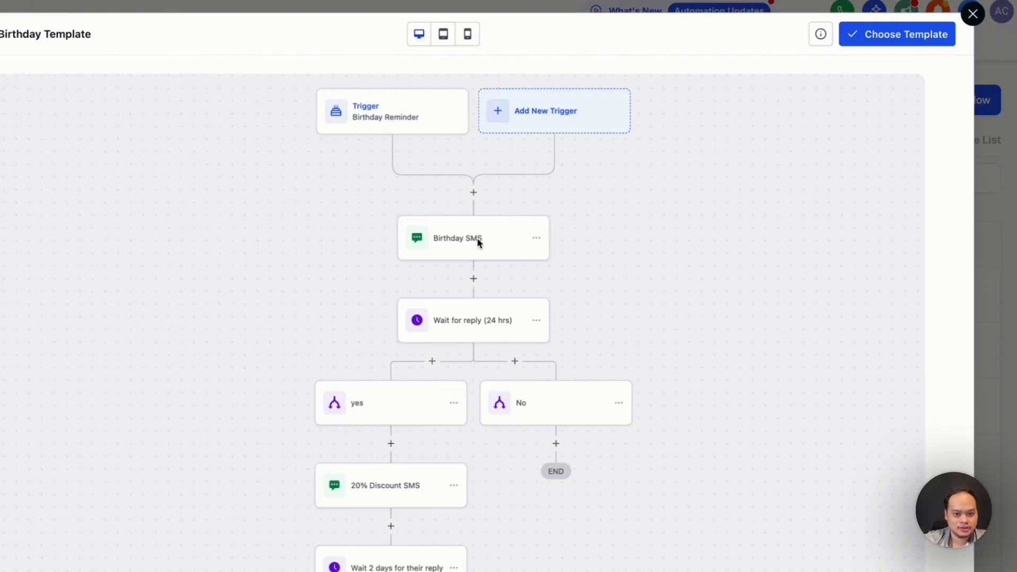
{"action": "left_click", "coordinate": [974, 15]}
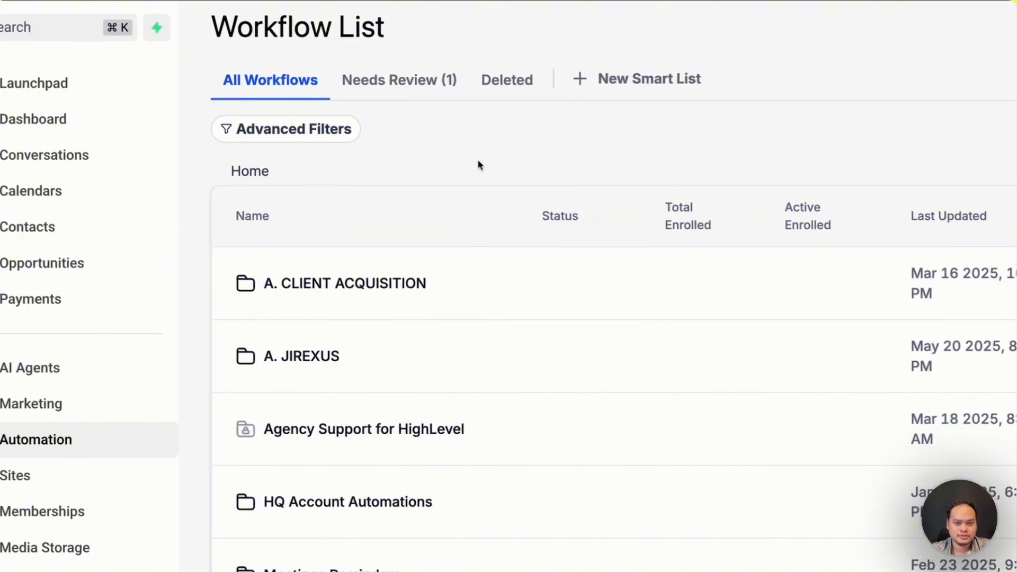
Create a new workflow from scratch and pick Appointment Status as its trigger
{"action": "left_click", "coordinate": [899, 24]}
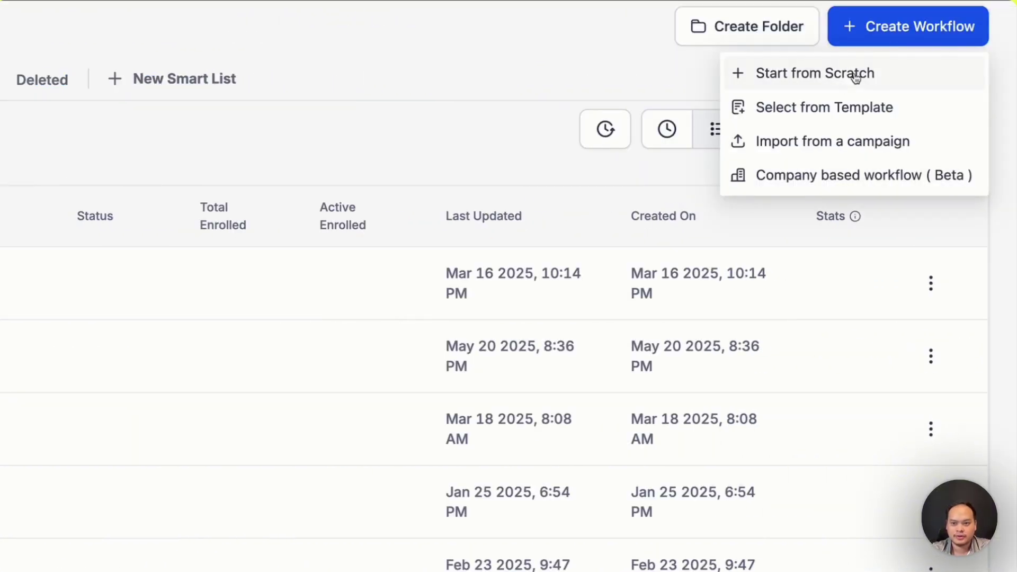
{"action": "left_click", "coordinate": [776, 73]}
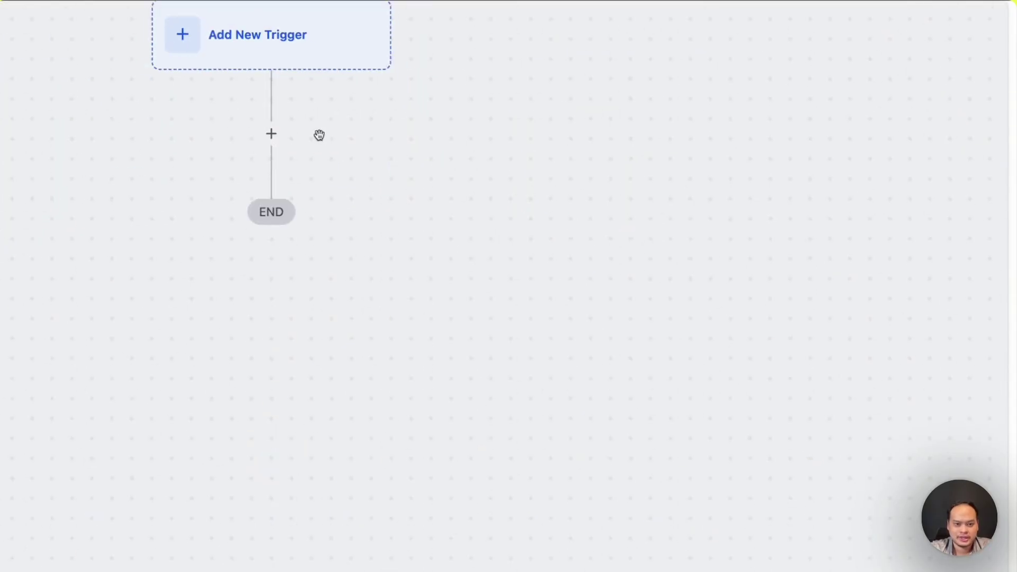
{"action": "left_click", "coordinate": [267, 78]}
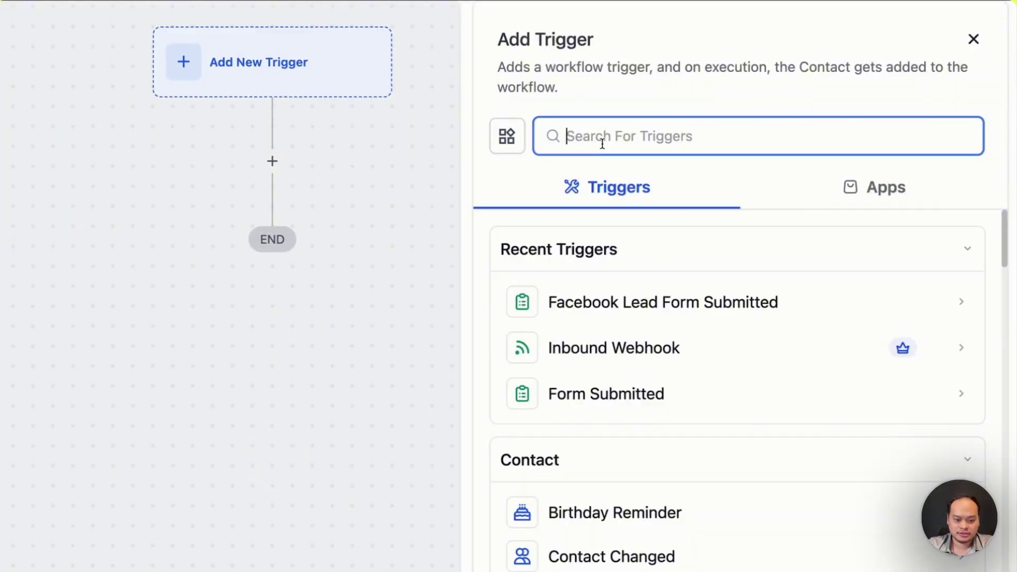
{"action": "type", "text": "a"}
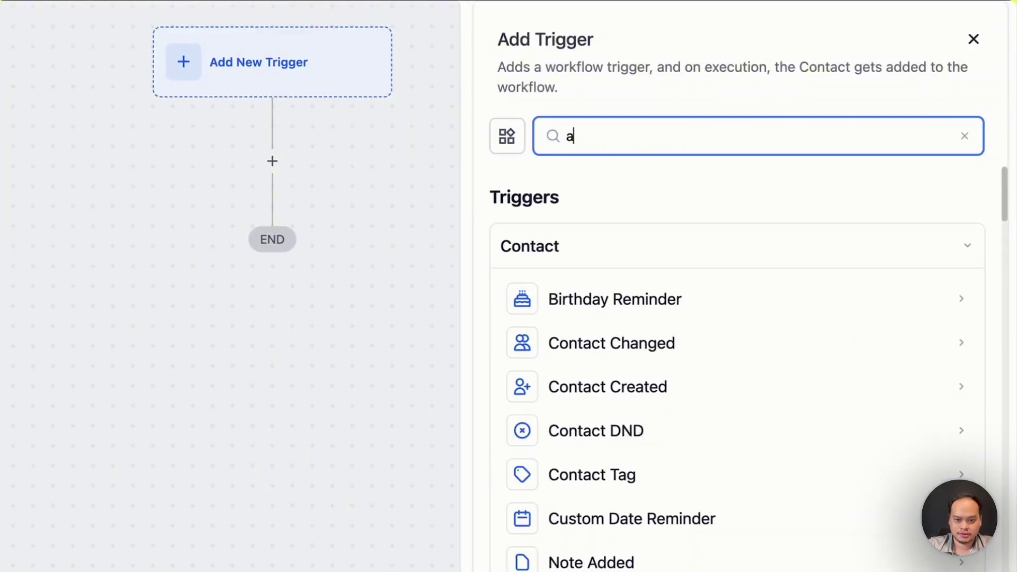
{"action": "type", "text": "ppoi"}
{"action": "left_click", "coordinate": [644, 297]}
Add a trigger filter for appointment status No-show, save the trigger, and start adding an action below it
{"action": "left_click", "coordinate": [609, 347]}
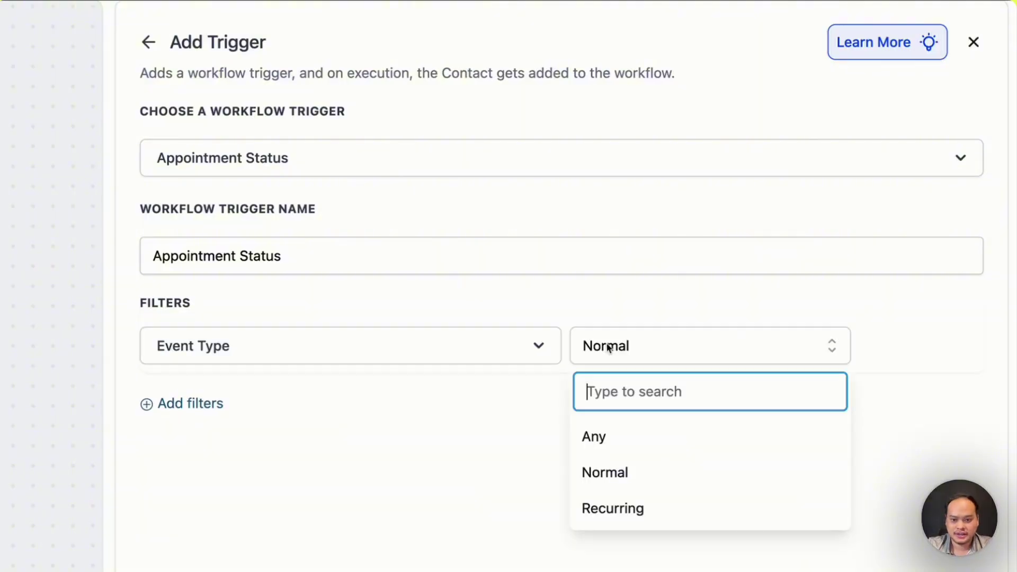
{"action": "left_click", "coordinate": [492, 407]}
{"action": "left_click", "coordinate": [145, 404]}
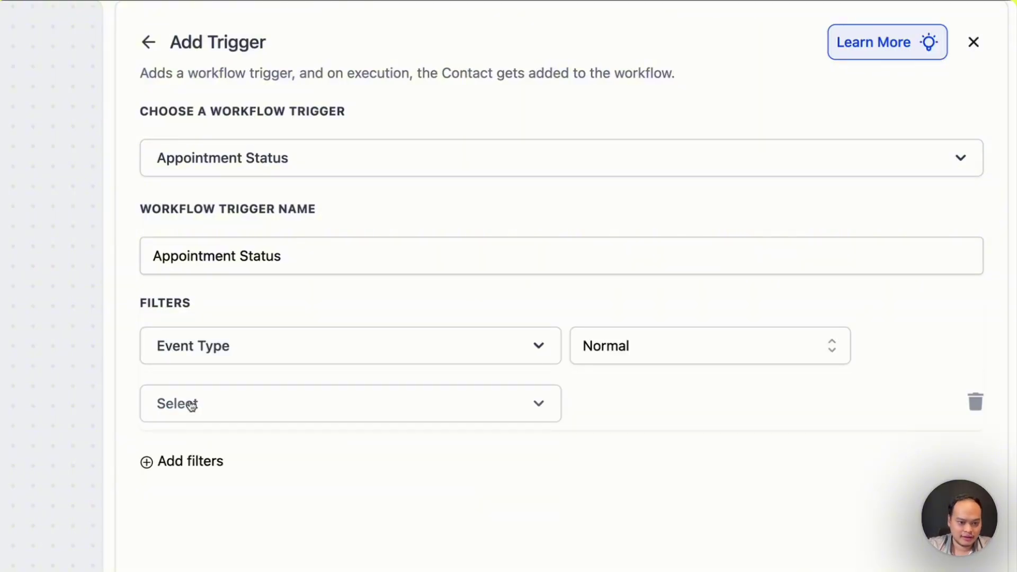
{"action": "left_click", "coordinate": [193, 416]}
{"action": "left_click", "coordinate": [249, 546]}
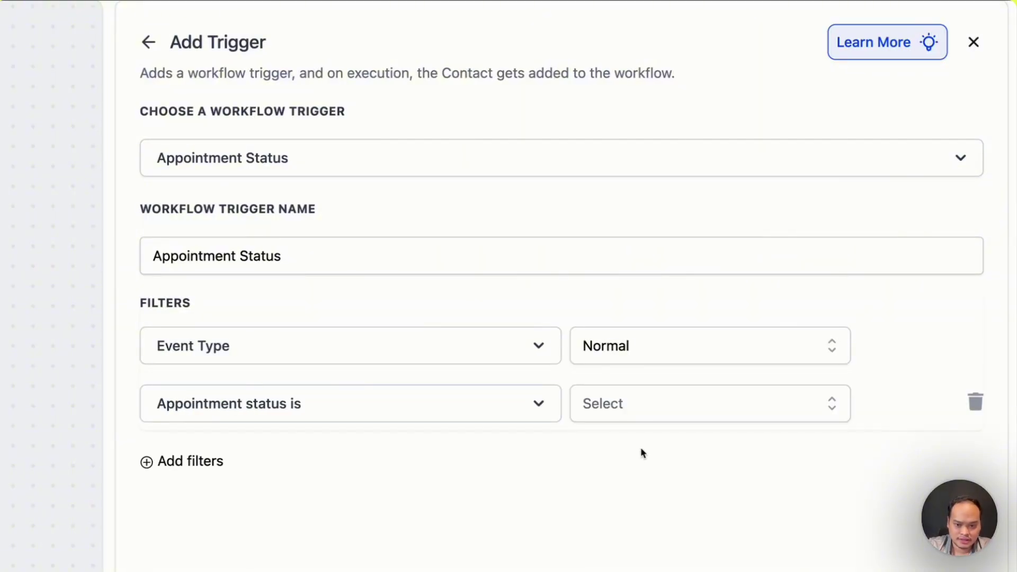
{"action": "left_click", "coordinate": [614, 420]}
{"action": "scroll", "coordinate": [614, 419], "scroll_direction": "down", "scroll_amount": 4}
{"action": "left_click", "coordinate": [601, 460]}
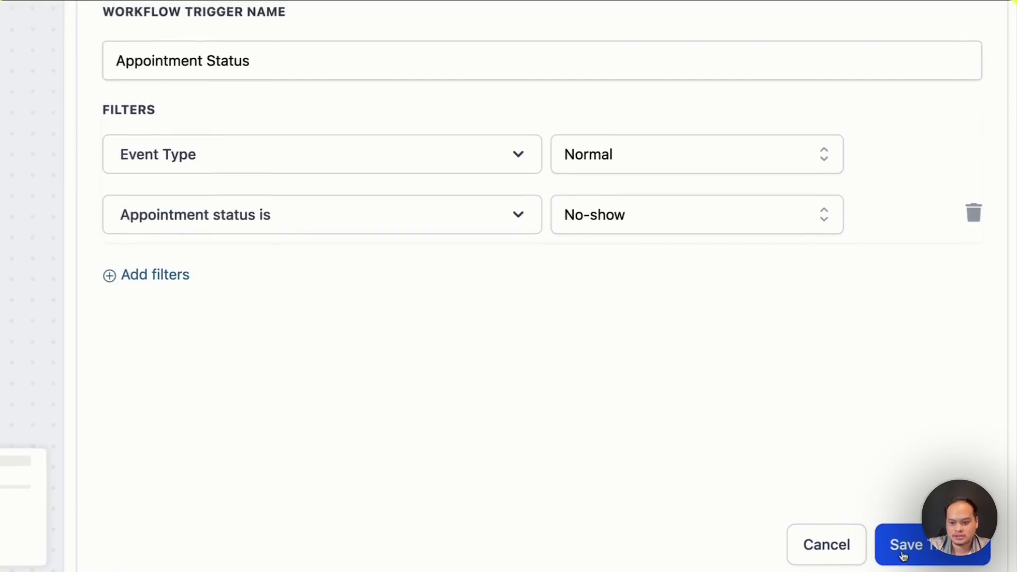
{"action": "left_click", "coordinate": [904, 553]}
{"action": "left_click", "coordinate": [356, 263]}
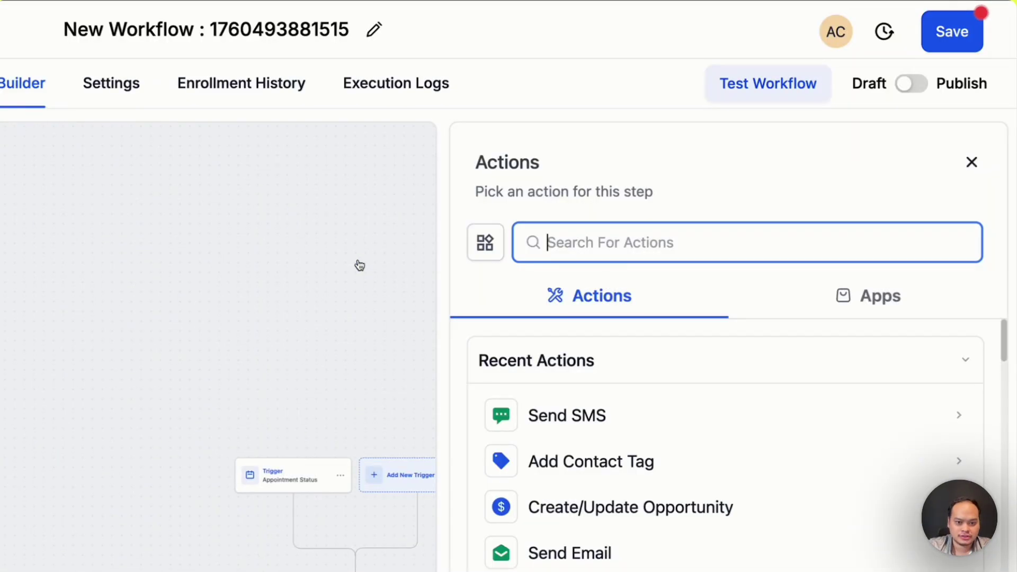
{"action": "type", "text": "o"}
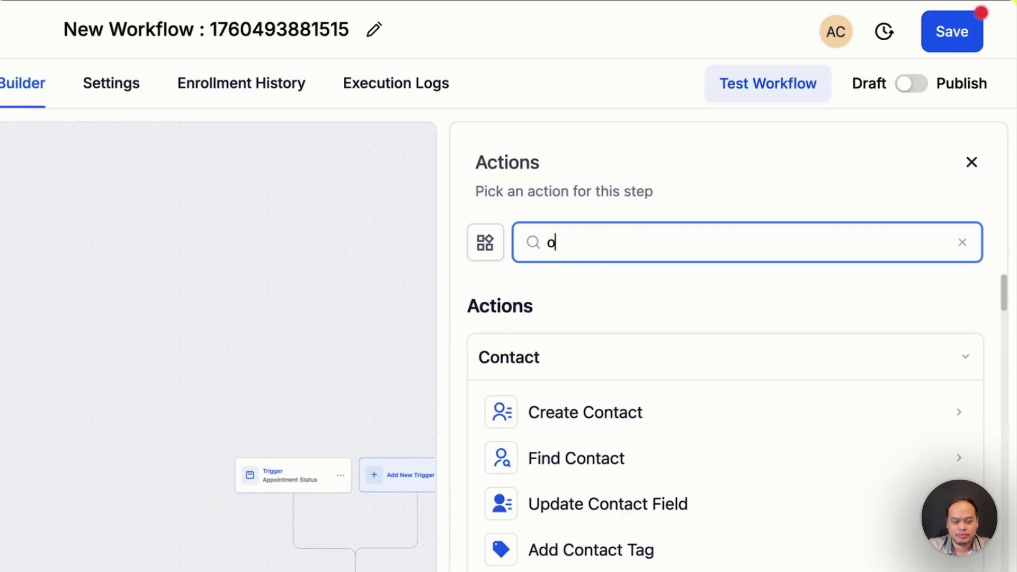
{"action": "type", "text": "pp"}
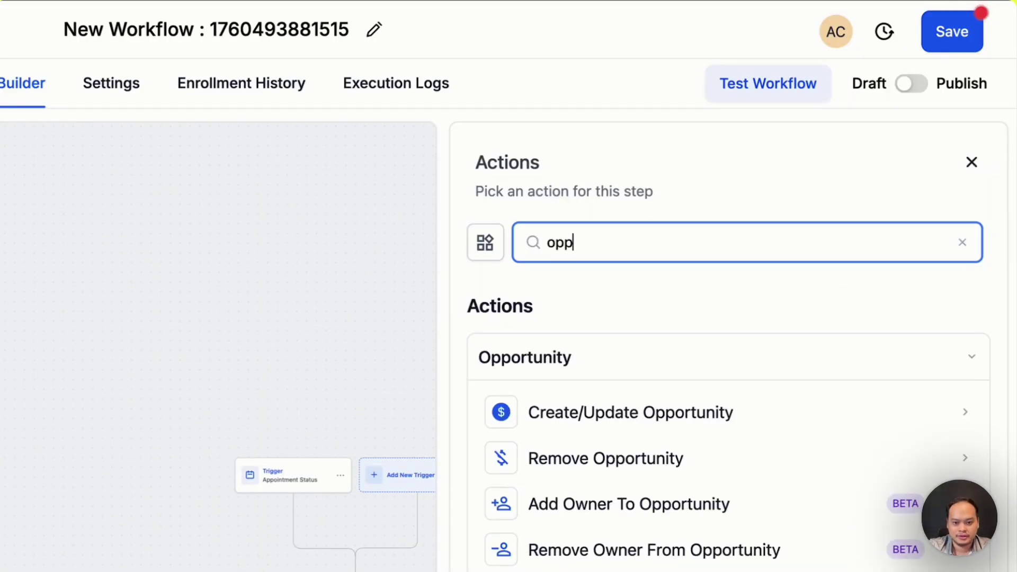
{"action": "key", "text": "BackSpace"}
{"action": "key", "text": "BackSpace"}
{"action": "key", "text": "BackSpace"}
Add a Send SMS action reading "{{contact.first_name}}, we just missed you at your Dental appointment... did something come up?" and save it
{"action": "type", "text": "sms"}
{"action": "left_click", "coordinate": [660, 416]}
{"action": "scroll", "coordinate": [659, 416], "scroll_direction": "down", "scroll_amount": 3}
{"action": "left_click", "coordinate": [683, 498]}
{"action": "type", "text": "{{contact.first_name}}, we just missed you at your Dental appointment... did something come up?"}
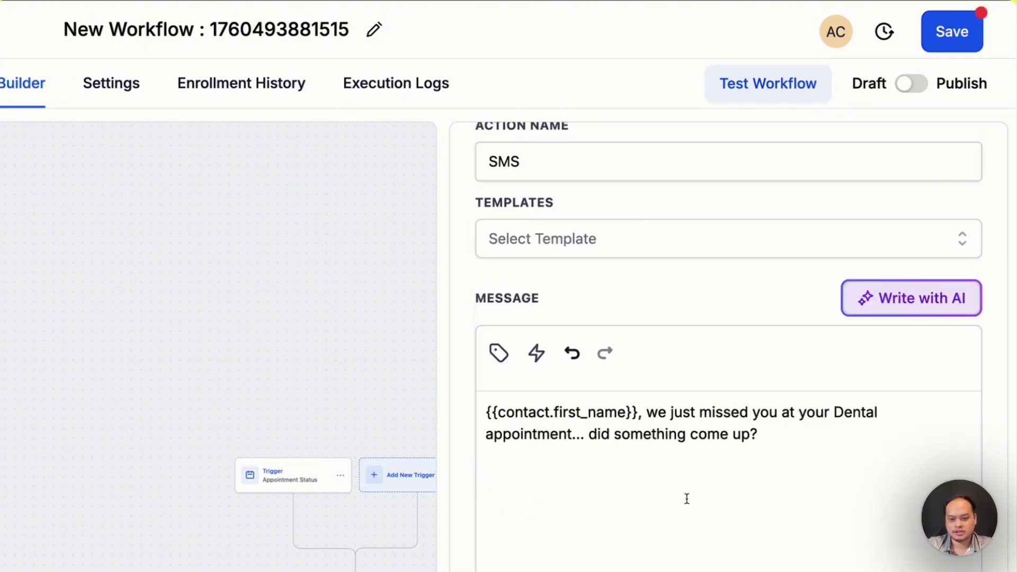
{"action": "left_click_drag", "start_coordinate": [818, 443], "coordinate": [511, 412]}
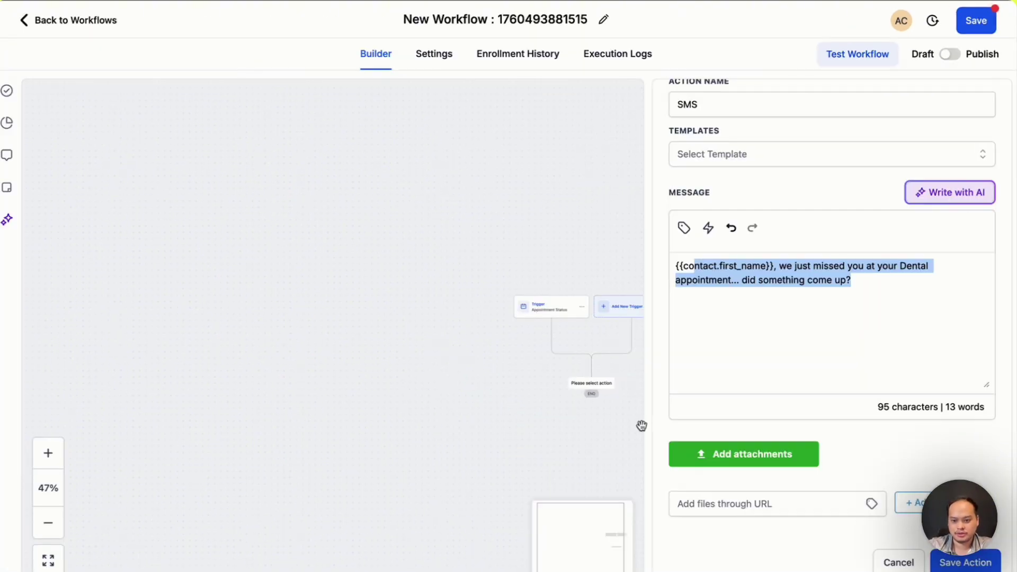
{"action": "left_click", "coordinate": [961, 566]}
Insert a Wait action between the trigger and the SMS with a time delay of 2 hours
{"action": "left_click", "coordinate": [591, 418]}
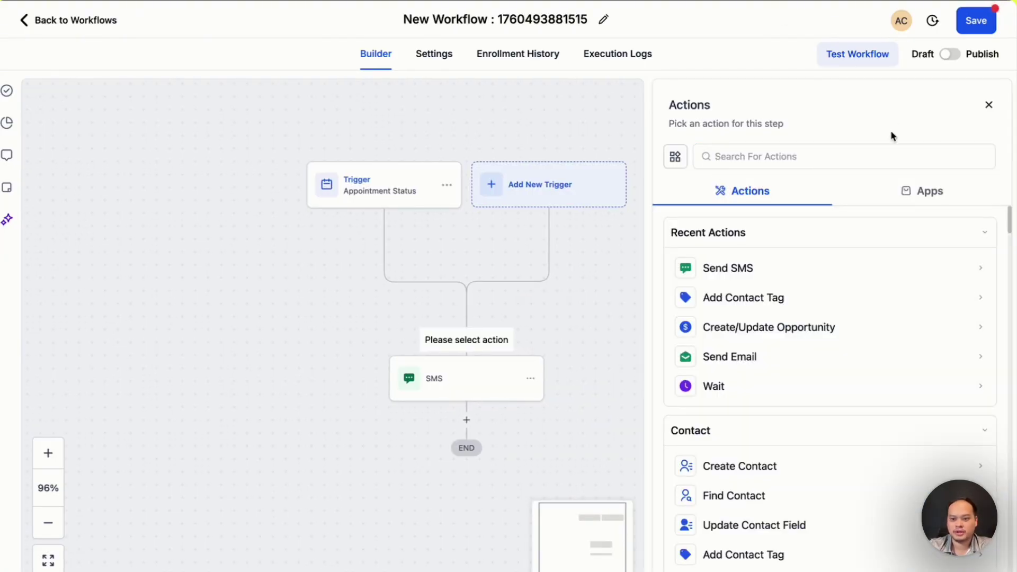
{"action": "left_click", "coordinate": [866, 156]}
{"action": "type", "text": "wait"}
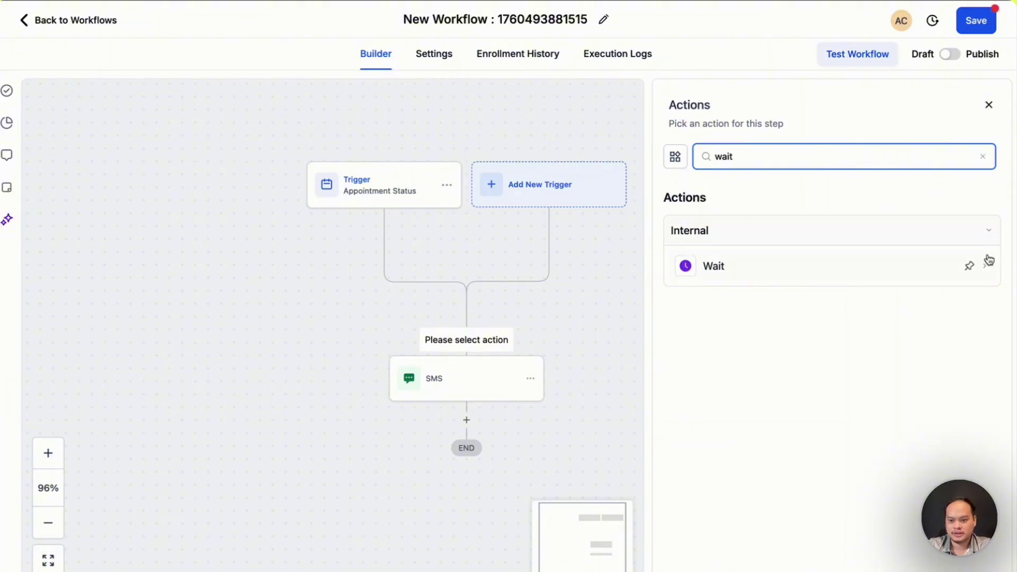
{"action": "left_click", "coordinate": [988, 260]}
{"action": "left_click", "coordinate": [470, 302]}
{"action": "key", "text": "BackSpace"}
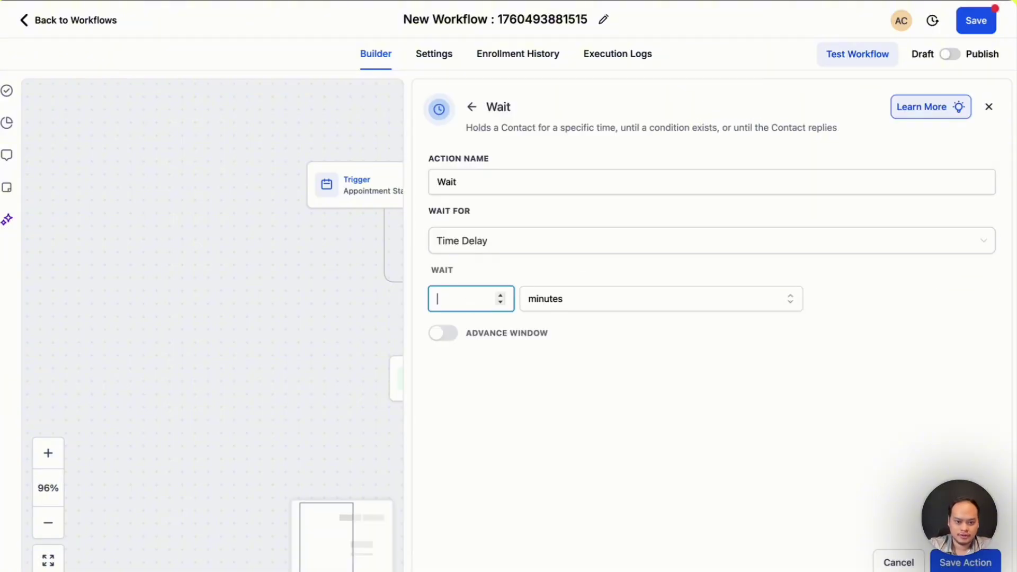
{"action": "left_click", "coordinate": [595, 302]}
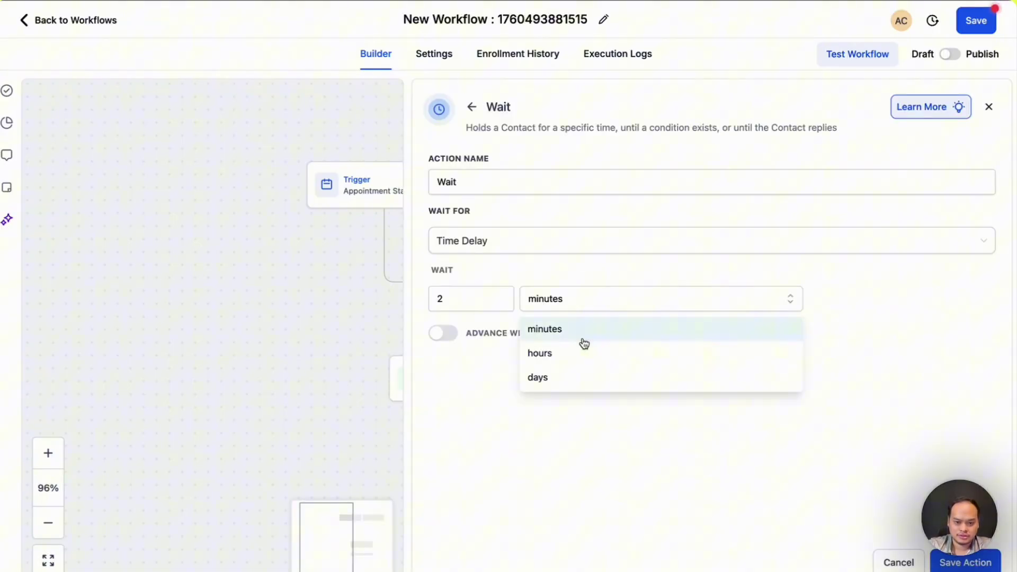
{"action": "left_click", "coordinate": [562, 358]}
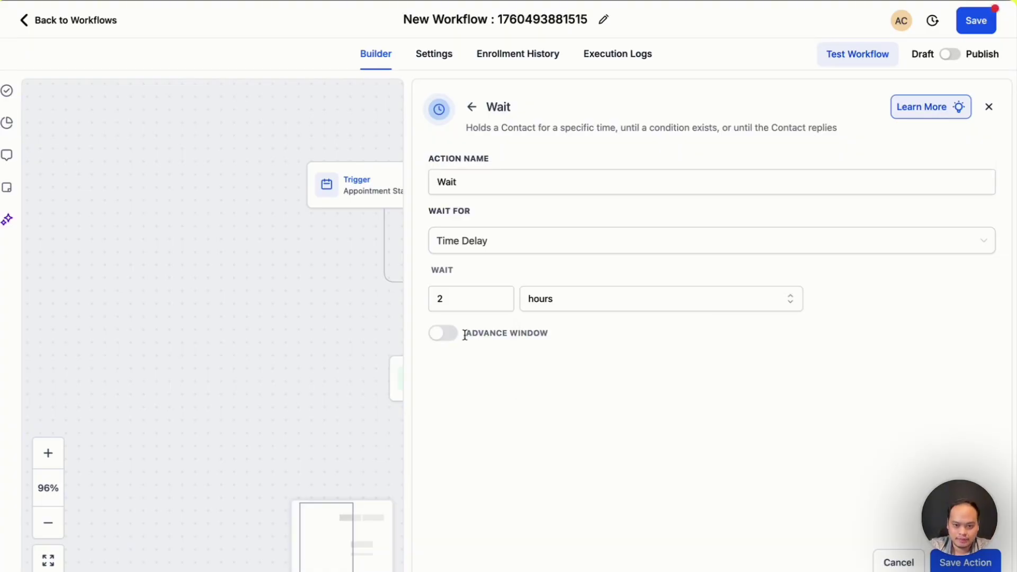
Enable the wait's advance window, set its end time to 6:00 PM, and save the action
{"action": "left_click", "coordinate": [439, 334]}
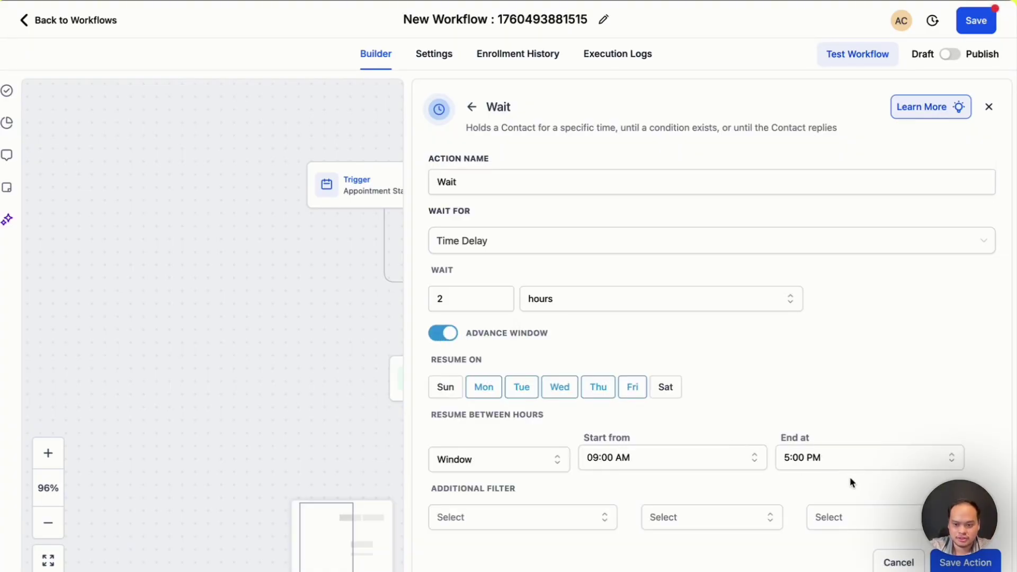
{"action": "left_click", "coordinate": [835, 459]}
{"action": "scroll", "coordinate": [810, 521], "scroll_direction": "down", "scroll_amount": 10}
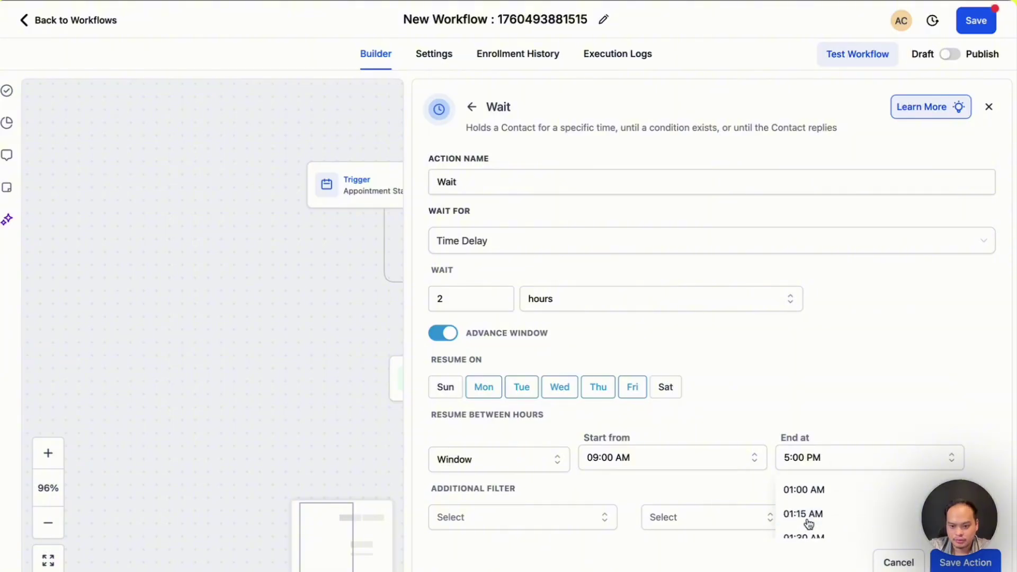
{"action": "scroll", "coordinate": [808, 524], "scroll_direction": "down", "scroll_amount": 7}
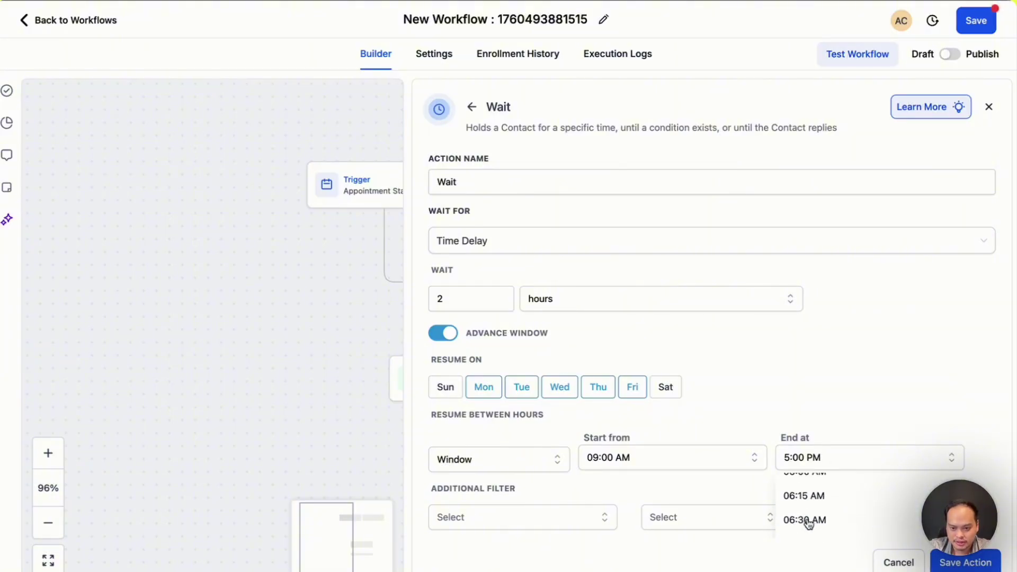
{"action": "scroll", "coordinate": [808, 525], "scroll_direction": "down", "scroll_amount": 20}
{"action": "left_click", "coordinate": [808, 484]}
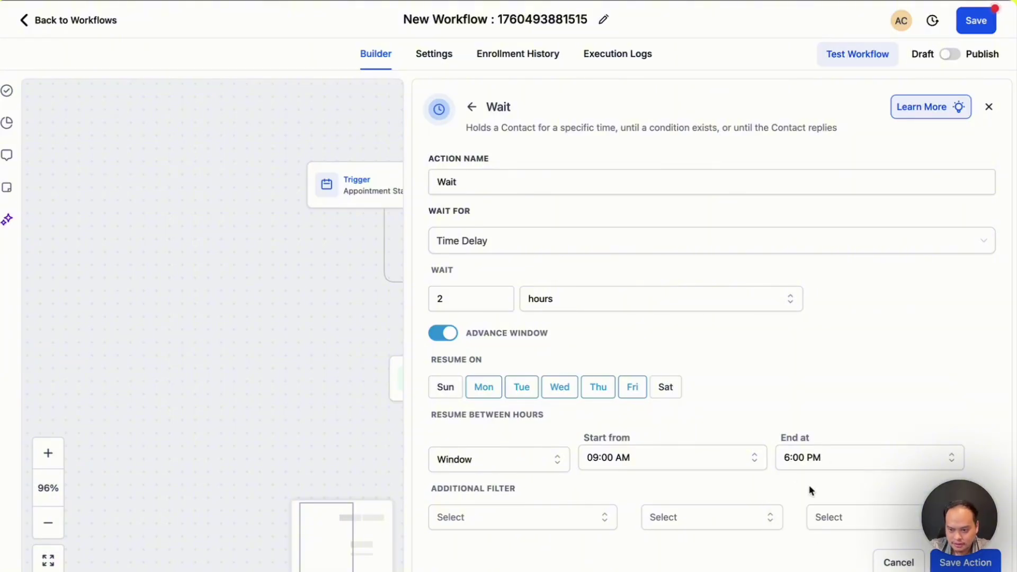
{"action": "left_click", "coordinate": [948, 566]}
Review the settings of the Wait action, the Appointment Status trigger and the SMS action in turn
{"action": "left_click", "coordinate": [478, 351]}
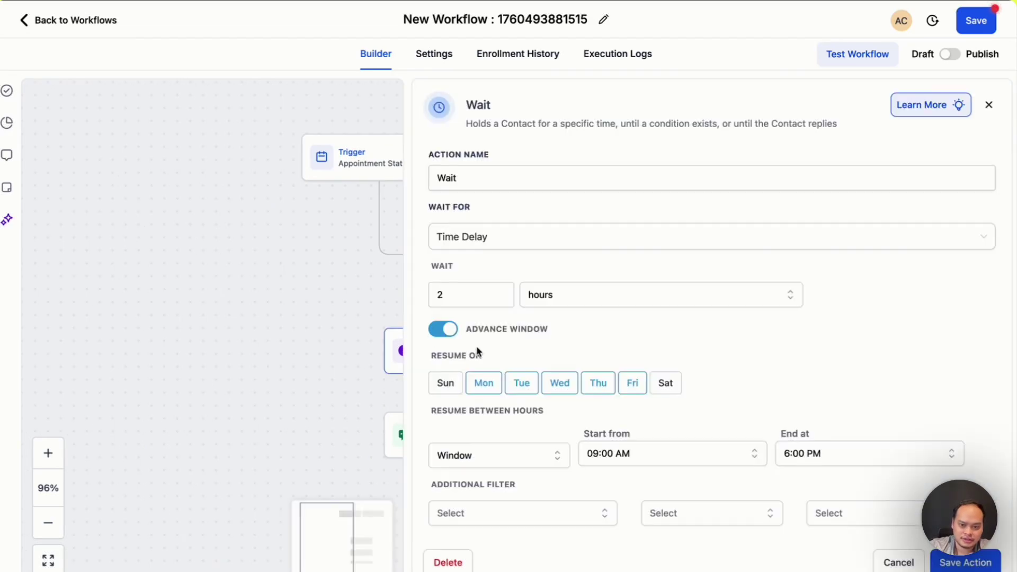
{"action": "left_click", "coordinate": [988, 105]}
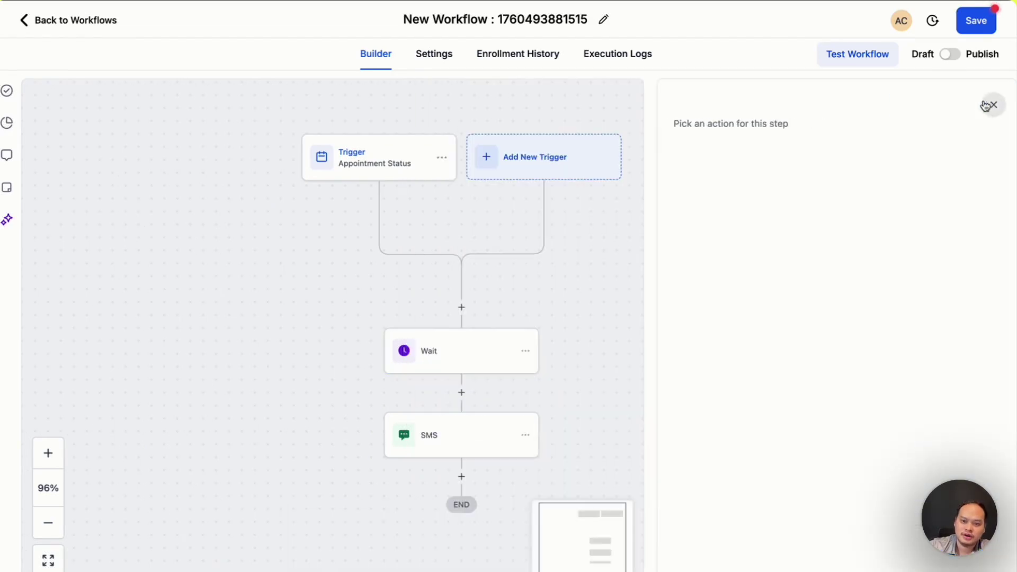
{"action": "left_click", "coordinate": [339, 165]}
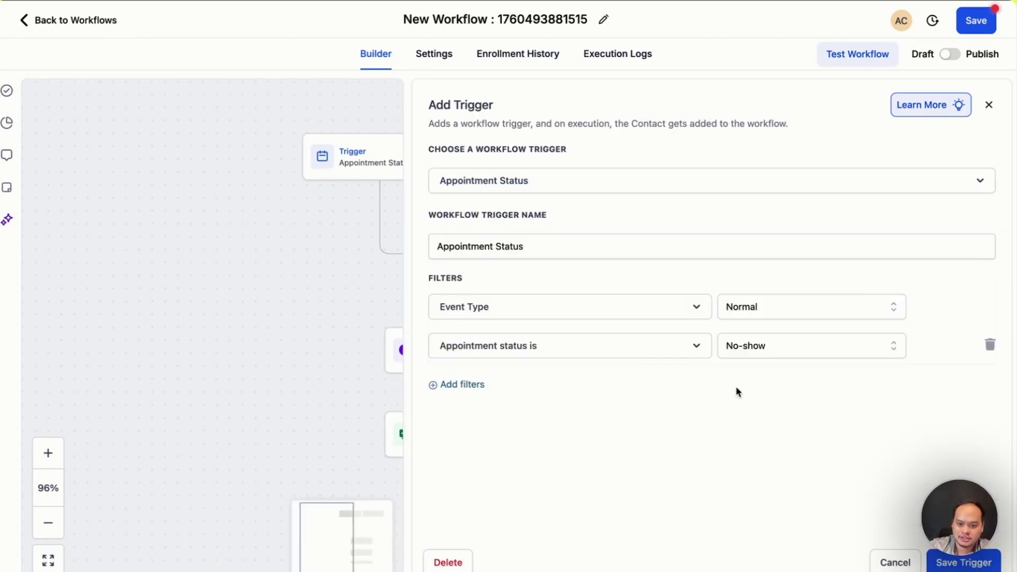
{"action": "left_click", "coordinate": [988, 105]}
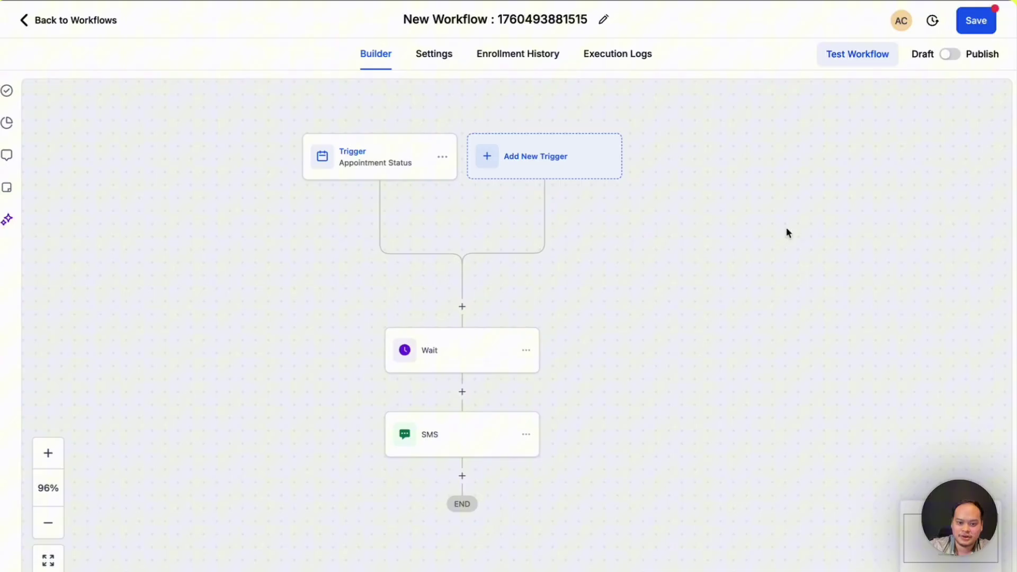
{"action": "left_click", "coordinate": [485, 433]}
{"action": "left_click", "coordinate": [989, 105]}
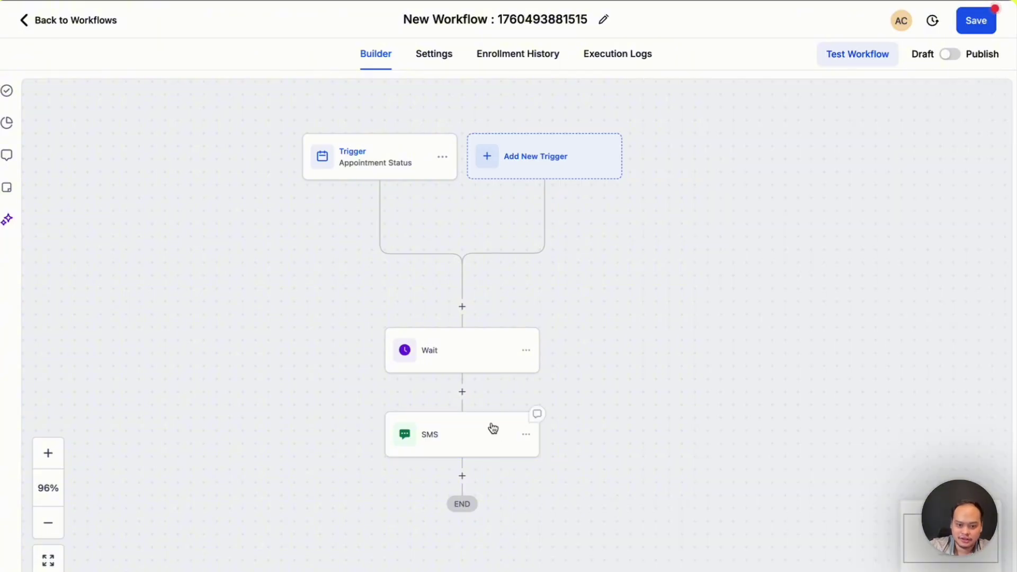
Add a second Wait action below the SMS, using a time delay with a value of 1
{"action": "scroll", "coordinate": [477, 403], "scroll_direction": "down", "scroll_amount": 3}
{"action": "left_click", "coordinate": [456, 348]}
{"action": "type", "text": "wait"}
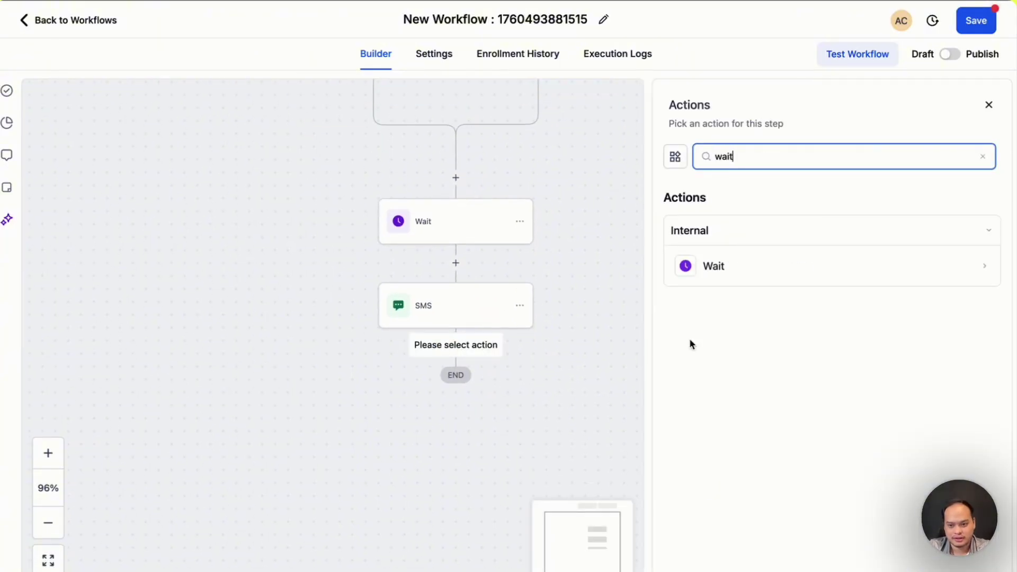
{"action": "left_click", "coordinate": [847, 265]}
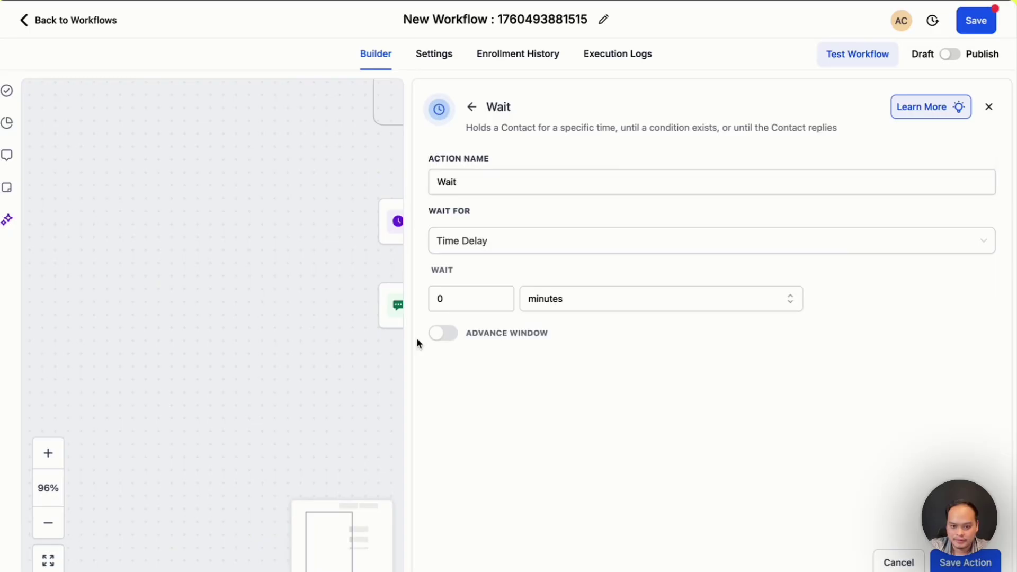
{"action": "left_click", "coordinate": [445, 299]}
{"action": "type", "text": "1"}
{"action": "left_click", "coordinate": [582, 296]}
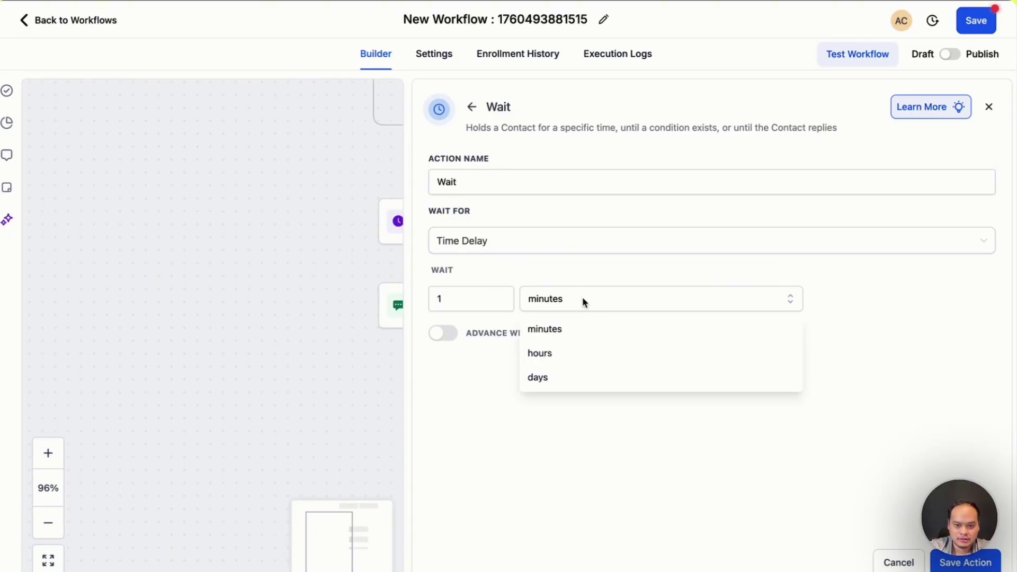
{"action": "key", "text": "Escape"}
Add and save a final SMS: "{{contact.first_name}}, we missed you yesterday for your FREE teeth cleaning offer with us! Did you still want to redeem it with us?"
{"action": "left_click", "coordinate": [455, 421]}
{"action": "type", "text": "sms"}
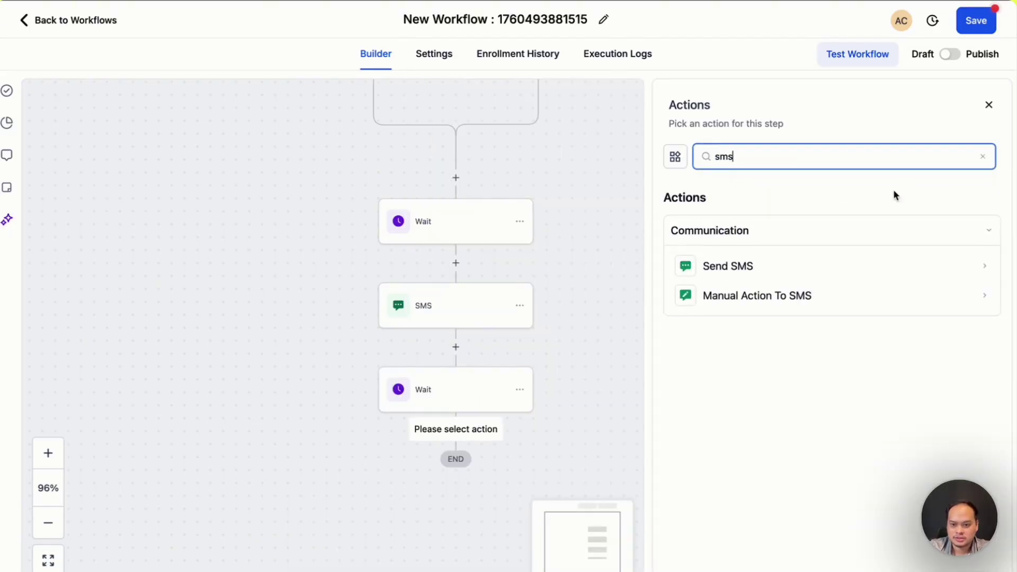
{"action": "left_click", "coordinate": [731, 265]}
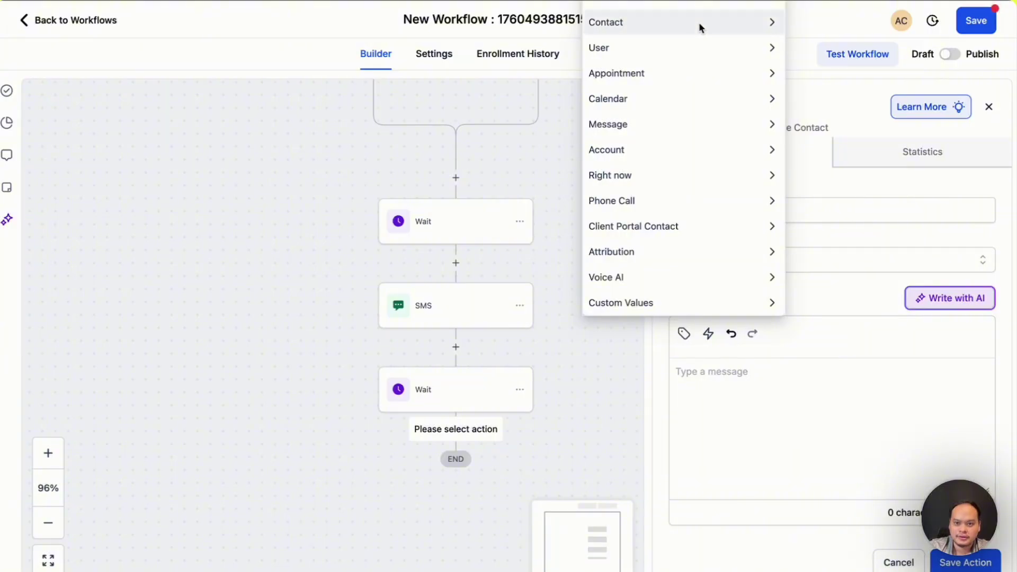
{"action": "left_click", "coordinate": [679, 25]}
{"action": "type", "text": ", we missed you yesterday for your FRE"}
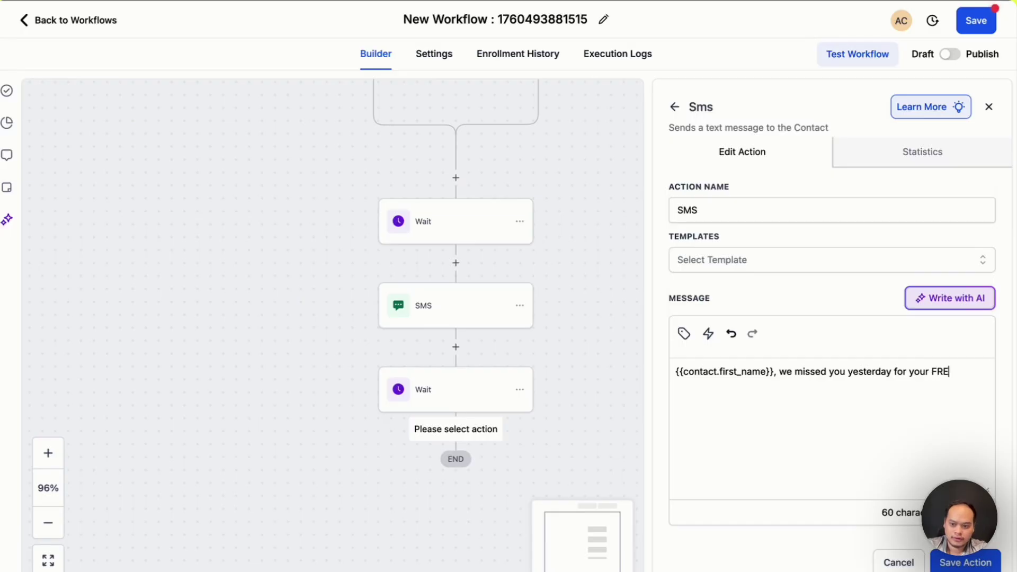
{"action": "type", "text": "E teet"}
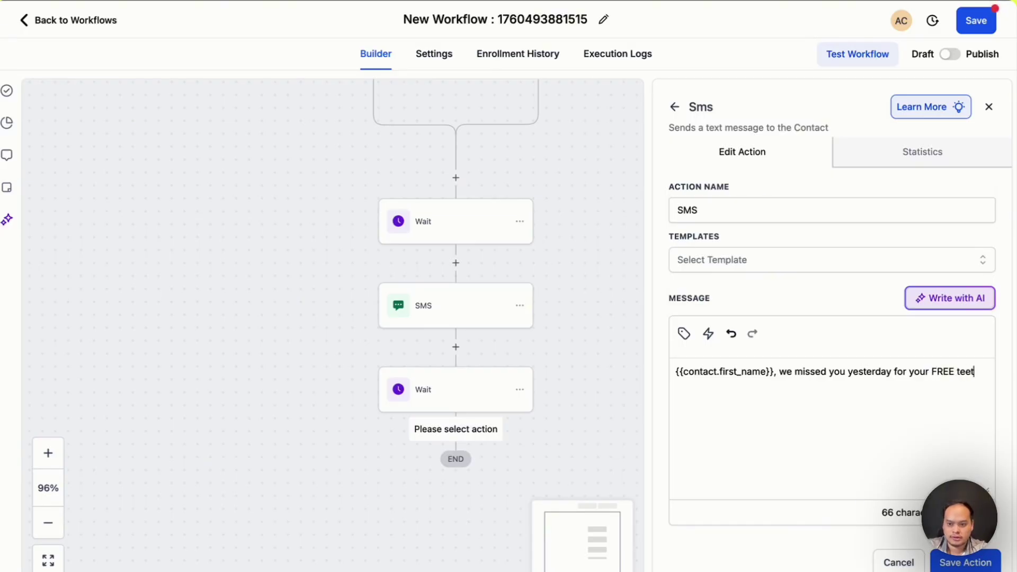
{"action": "type", "text": "h c"}
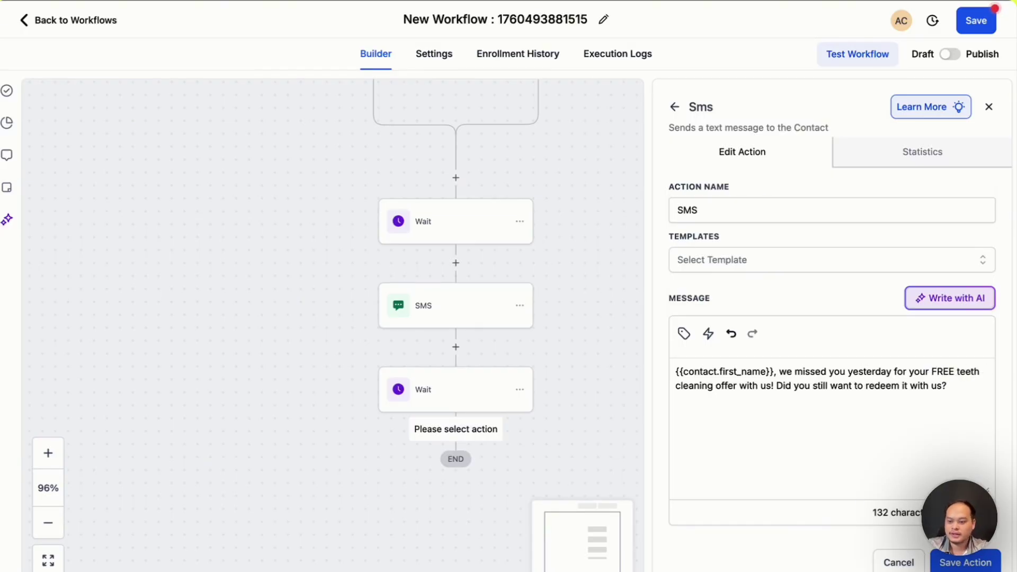
{"action": "left_click", "coordinate": [965, 563]}
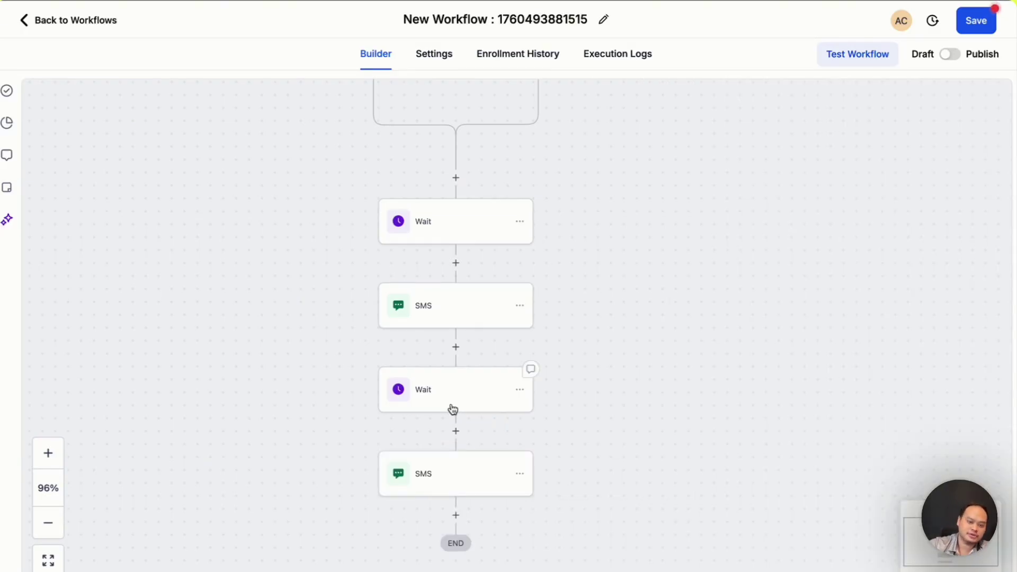
Replace the workflow's default name with a title starting with "NO SHO"
{"action": "left_click", "coordinate": [495, 19]}
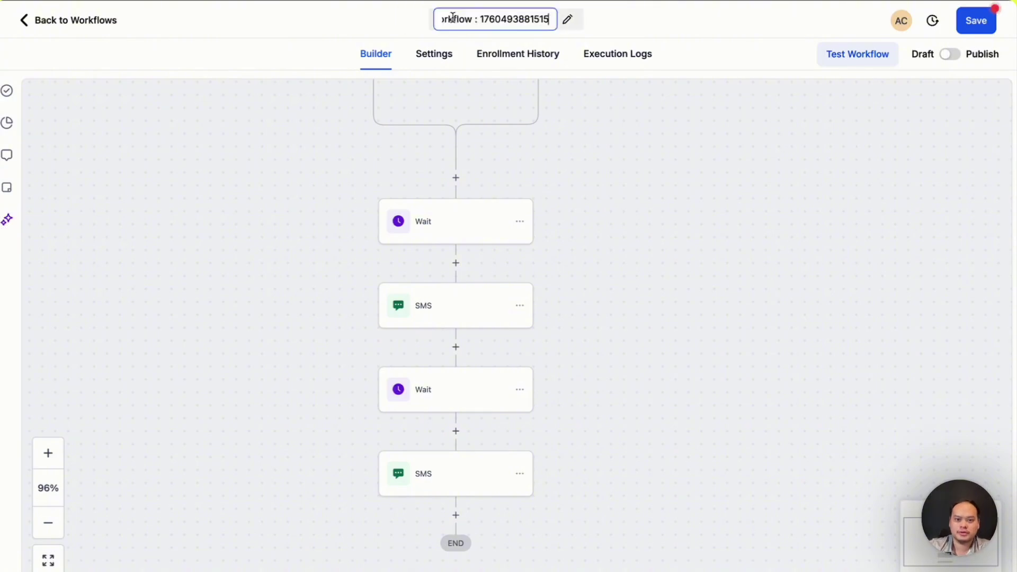
{"action": "key", "text": "ctrl+a"}
{"action": "type", "text": "NO"}
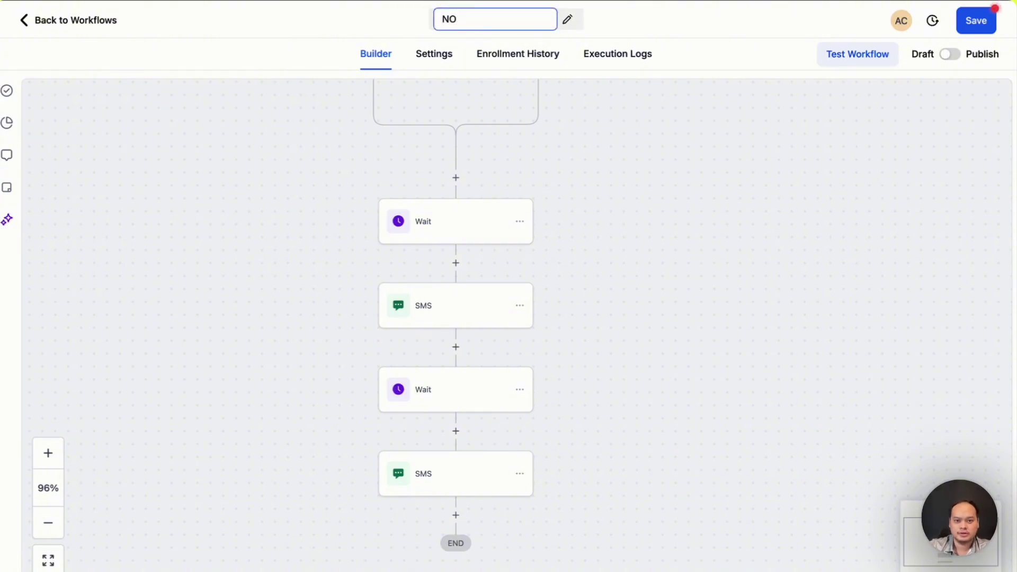
{"action": "type", "text": " SHO"}
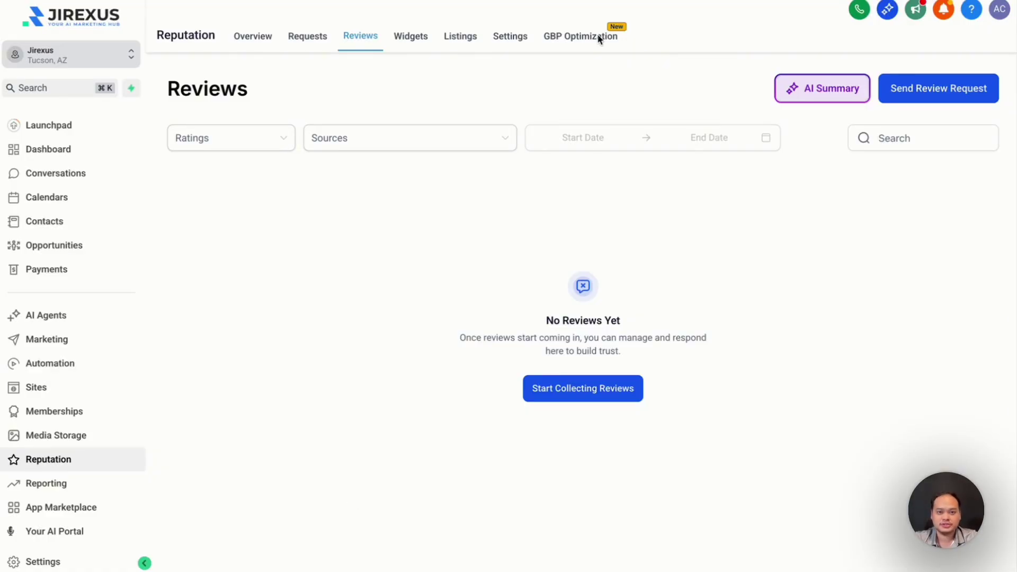
Look at the GBP Optimization page in the Reputation section, and open the review Requests page
{"action": "left_click", "coordinate": [566, 38]}
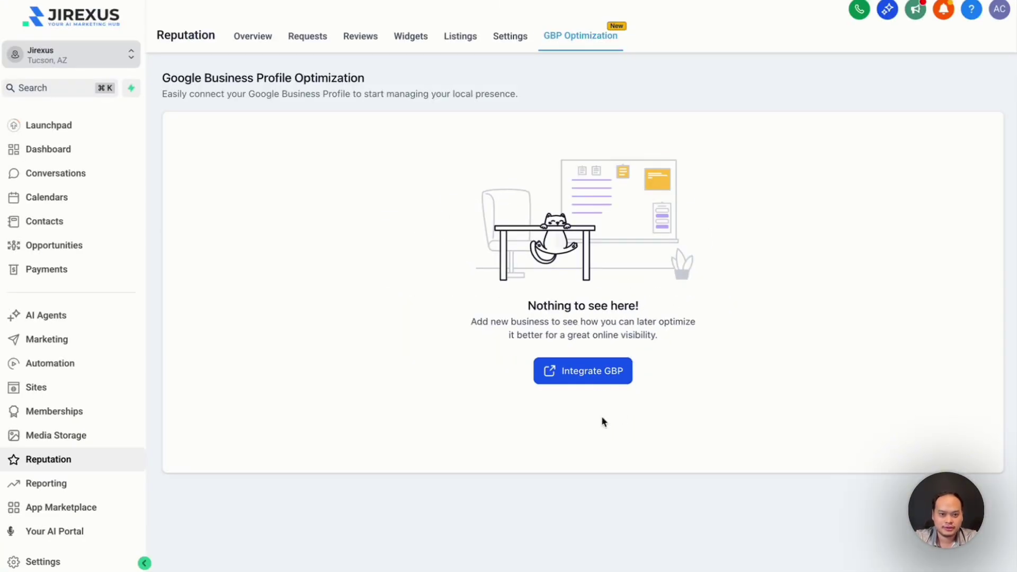
{"action": "left_click", "coordinate": [318, 38]}
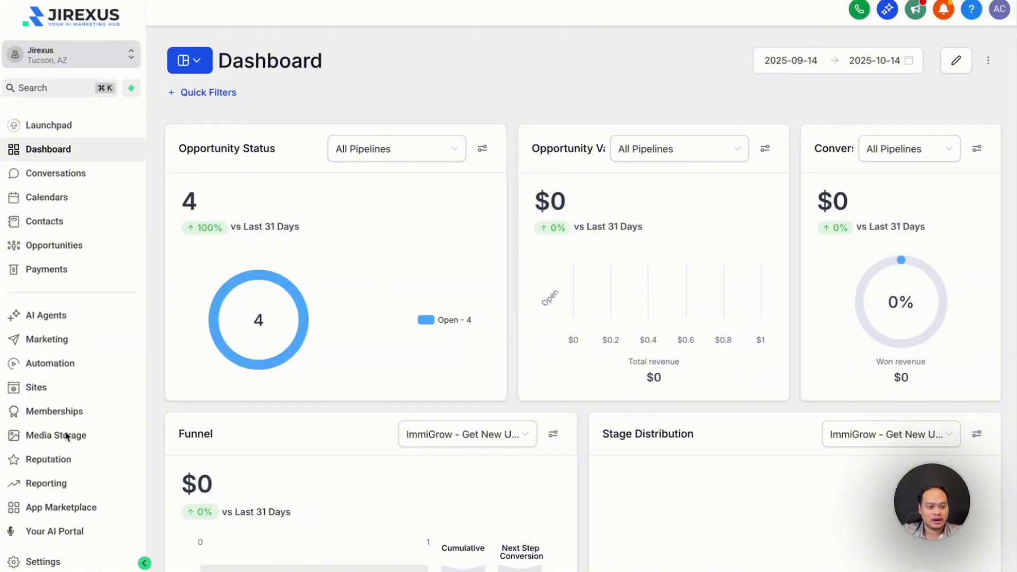
Start creating an automation workflow from a template and browse the available recipes in the template library
{"action": "left_click", "coordinate": [42, 368]}
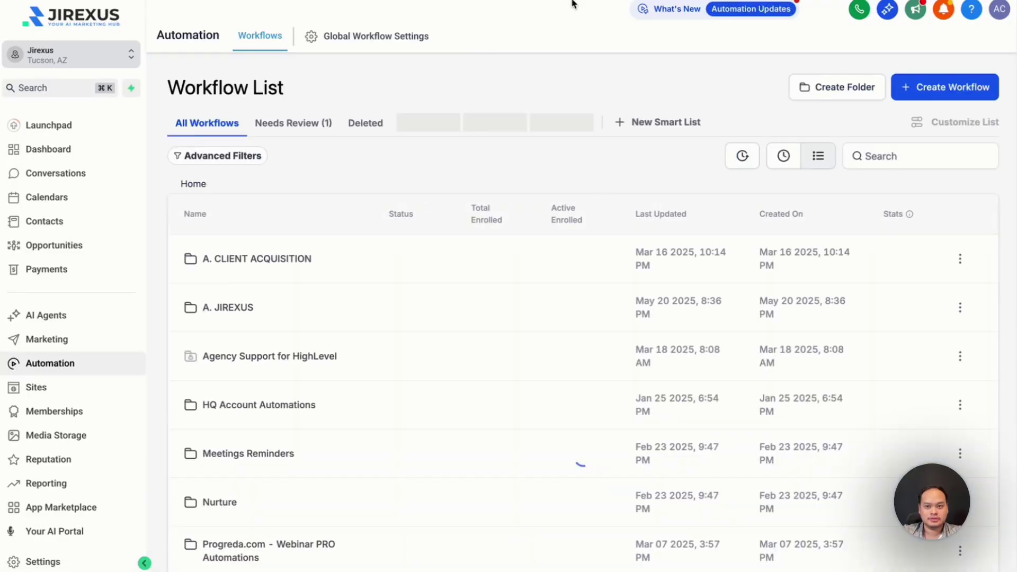
{"action": "left_click", "coordinate": [971, 89]}
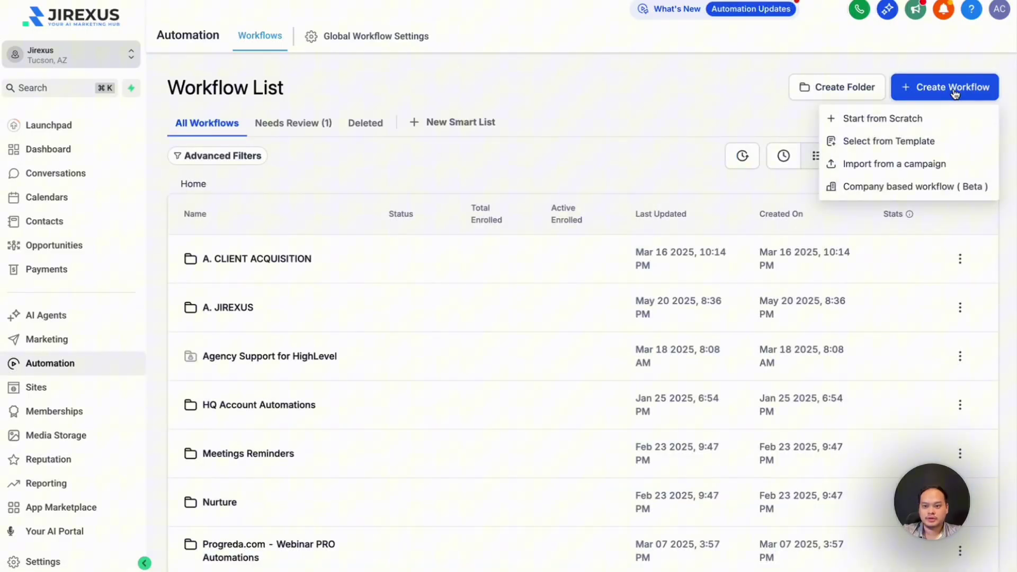
{"action": "left_click", "coordinate": [905, 142]}
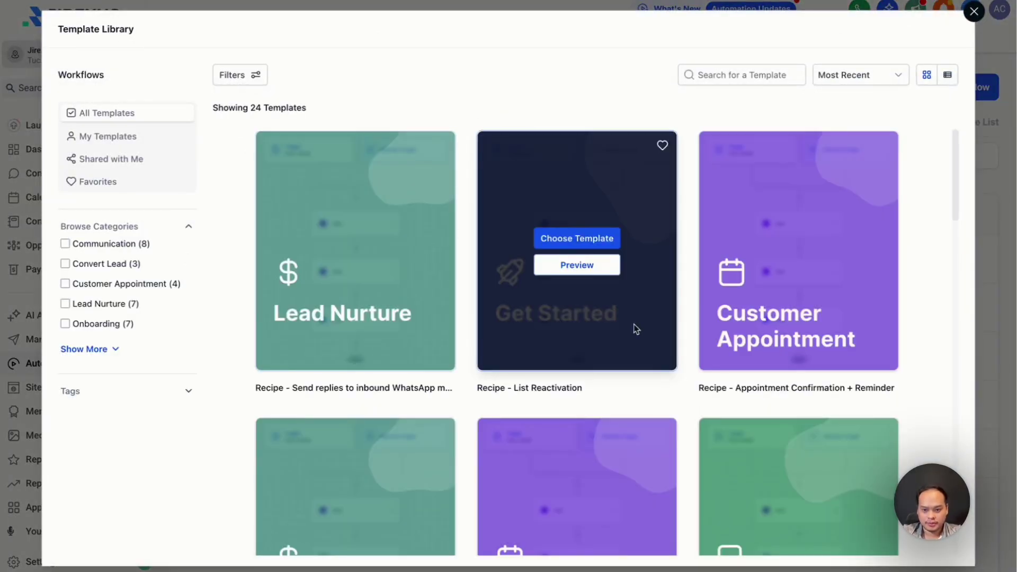
{"action": "scroll", "coordinate": [634, 328], "scroll_direction": "down", "scroll_amount": 5}
{"action": "scroll", "coordinate": [634, 324], "scroll_direction": "down", "scroll_amount": 10}
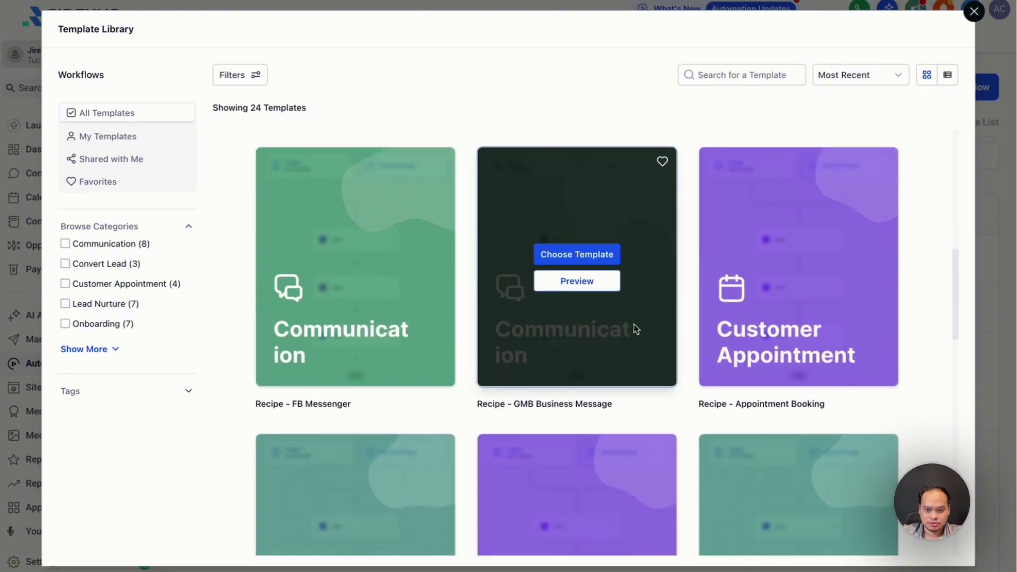
{"action": "scroll", "coordinate": [633, 328], "scroll_direction": "down", "scroll_amount": 5}
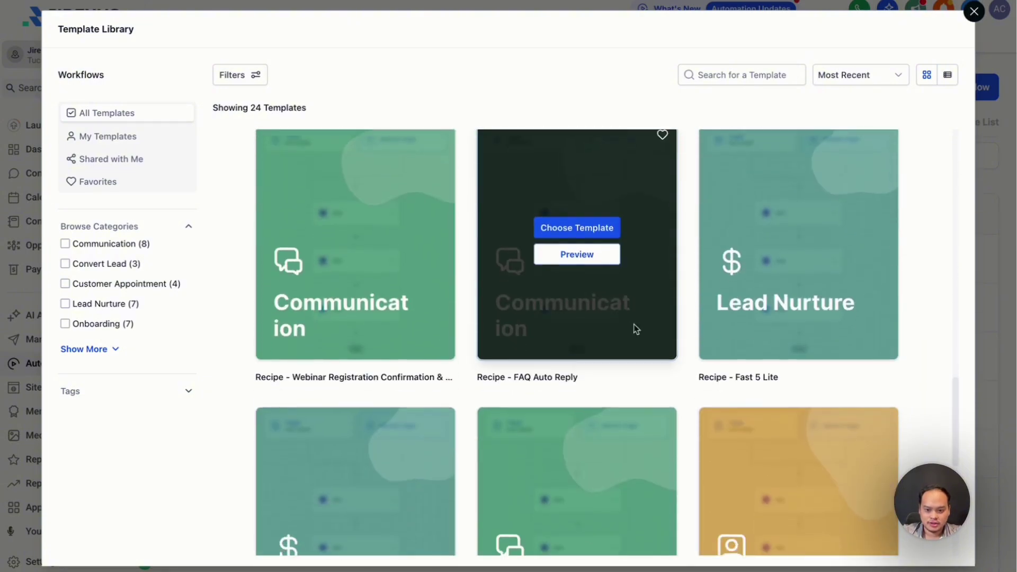
{"action": "scroll", "coordinate": [634, 328], "scroll_direction": "down", "scroll_amount": 10}
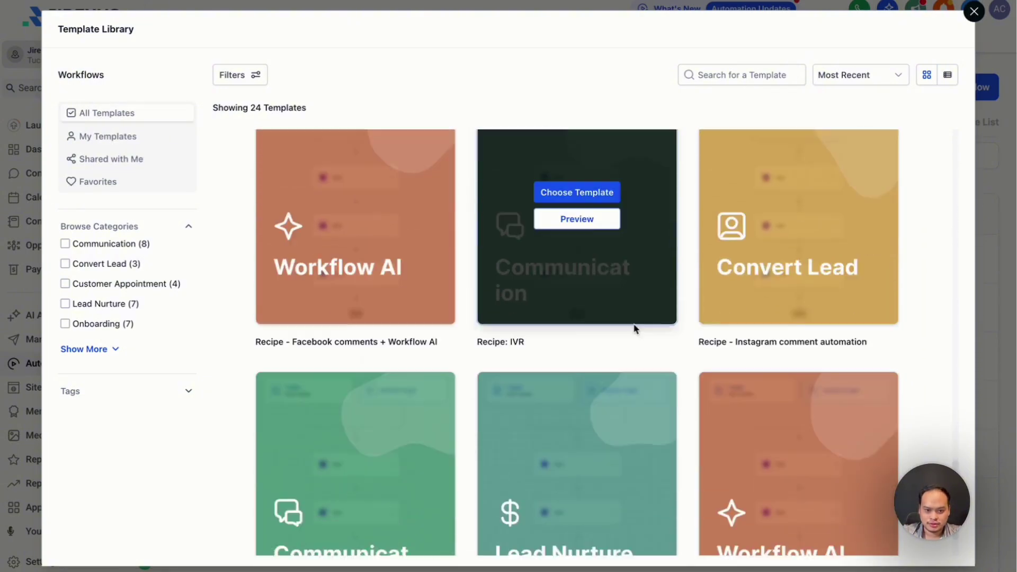
Search the templates for "reactivation", preview Recipe - Long Term Nurture/Reactivation Email Sequence, and create the workflow from it
{"action": "left_click", "coordinate": [770, 70]}
{"action": "type", "text": "rea"}
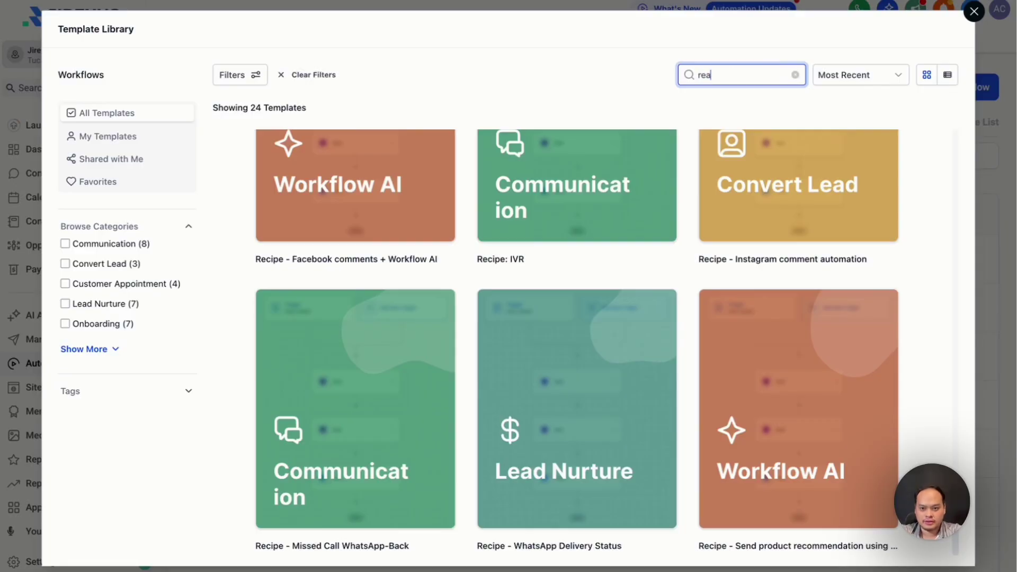
{"action": "type", "text": "ctivation"}
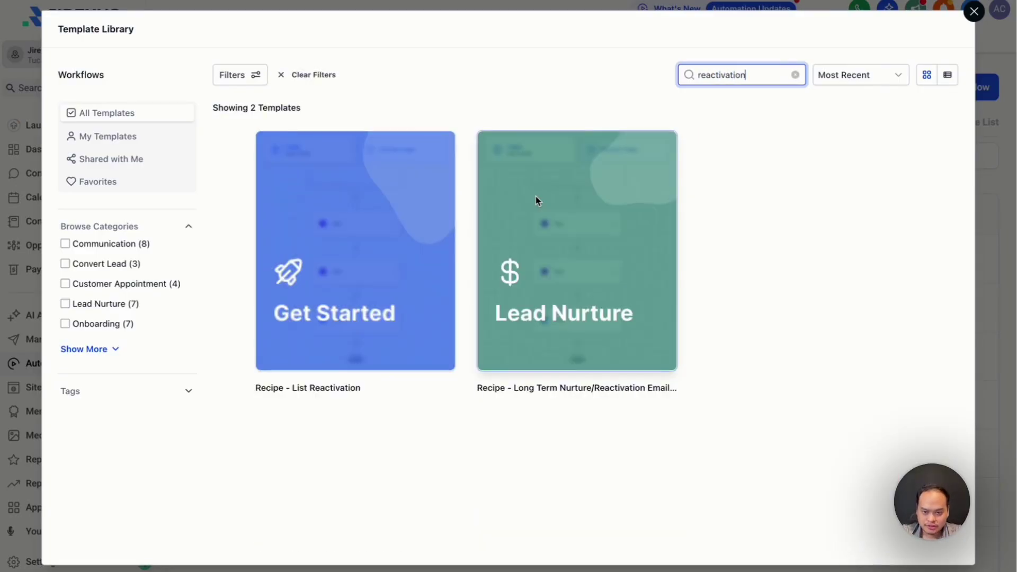
{"action": "left_click", "coordinate": [598, 266]}
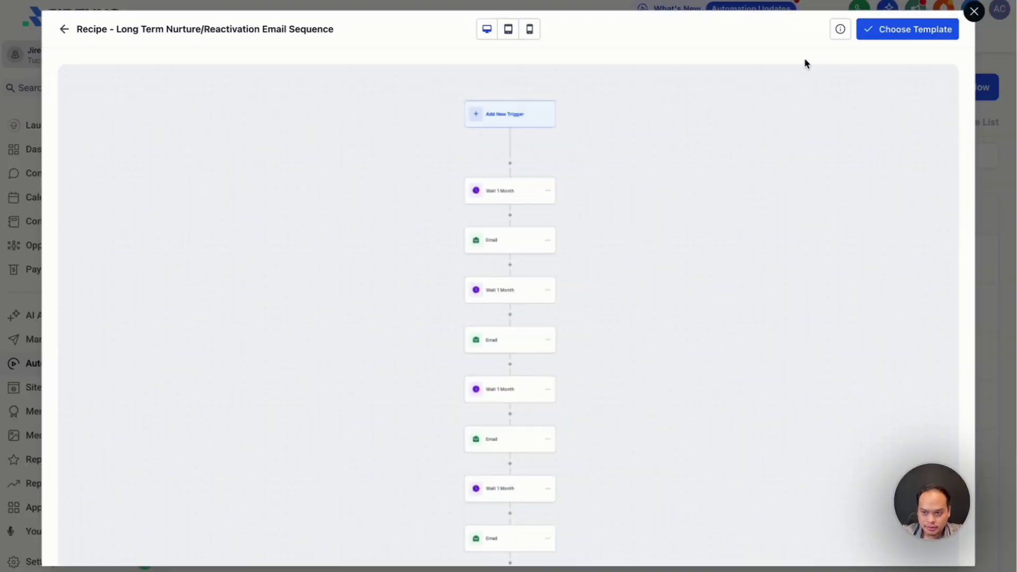
{"action": "left_click", "coordinate": [1012, 44]}
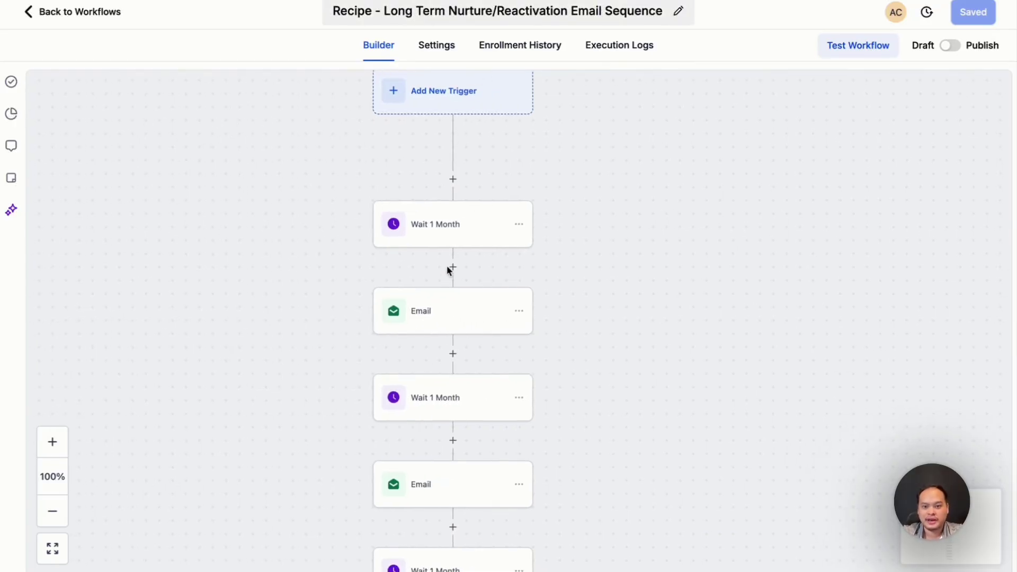
Examine the first Email action's subject and message, and the recipe's sequence of Wait 1 Month and Email steps
{"action": "left_click", "coordinate": [418, 314]}
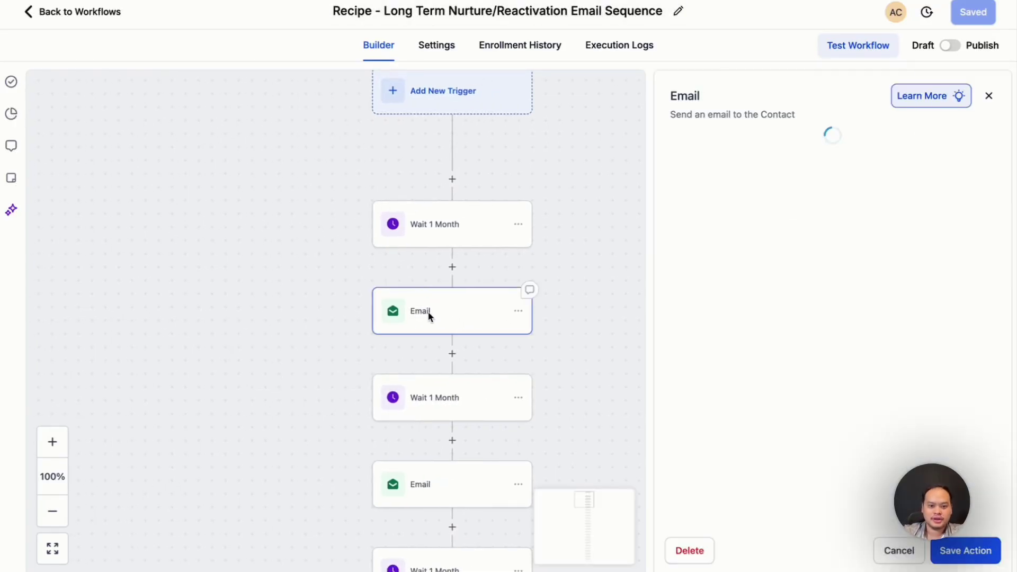
{"action": "scroll", "coordinate": [431, 431], "scroll_direction": "down", "scroll_amount": 2}
{"action": "scroll", "coordinate": [432, 415], "scroll_direction": "down", "scroll_amount": 3}
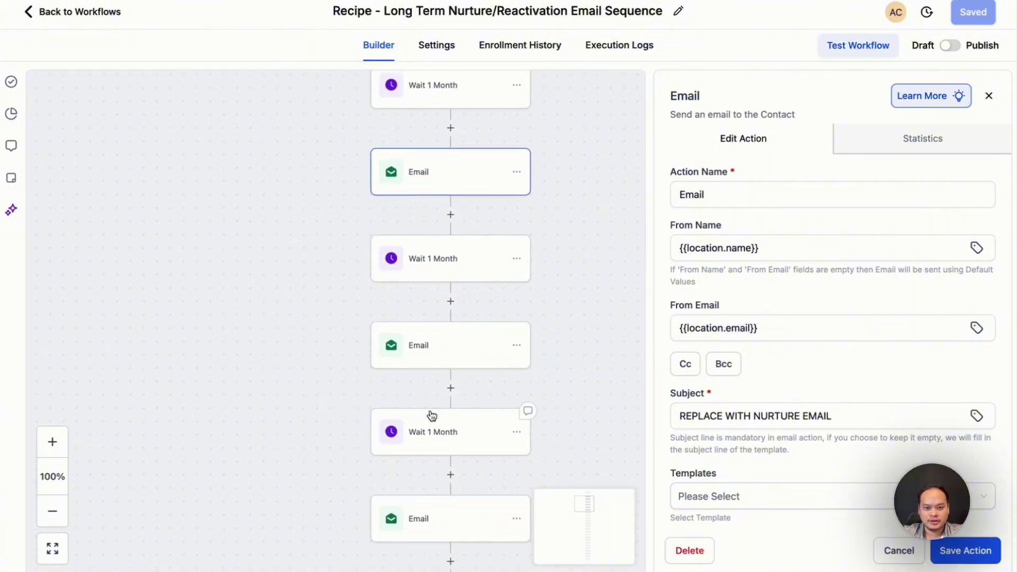
{"action": "scroll", "coordinate": [452, 299], "scroll_direction": "down", "scroll_amount": 2}
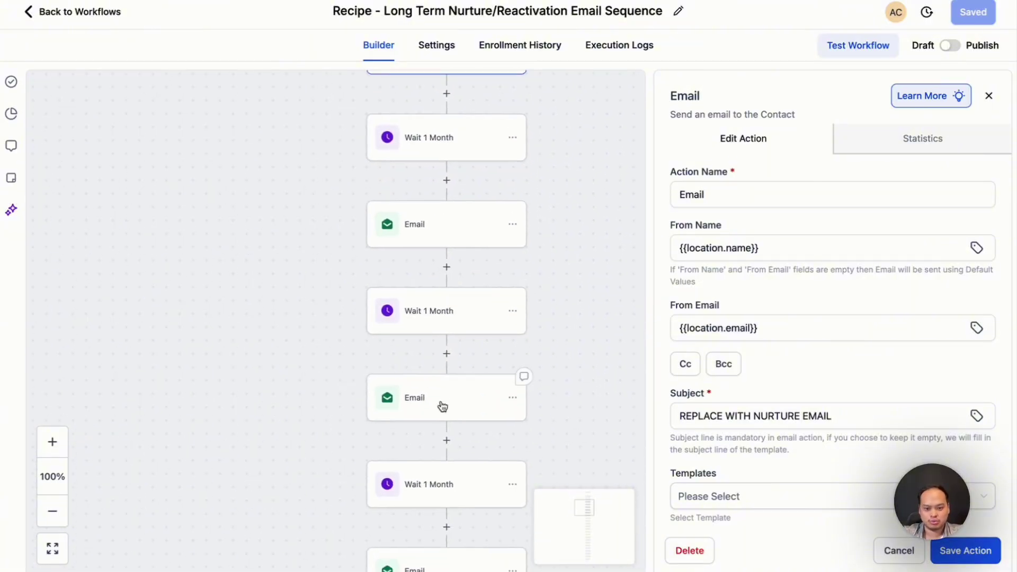
{"action": "scroll", "coordinate": [438, 391], "scroll_direction": "down", "scroll_amount": 1}
{"action": "scroll", "coordinate": [833, 437], "scroll_direction": "down", "scroll_amount": 4}
{"action": "scroll", "coordinate": [832, 437], "scroll_direction": "down", "scroll_amount": 2}
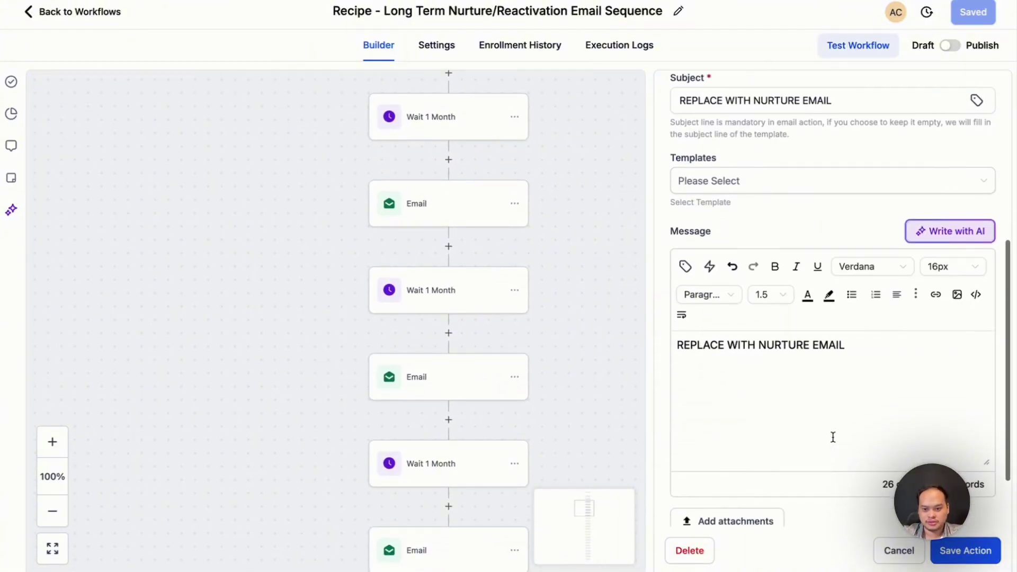
{"action": "scroll", "coordinate": [440, 486], "scroll_direction": "down", "scroll_amount": 3}
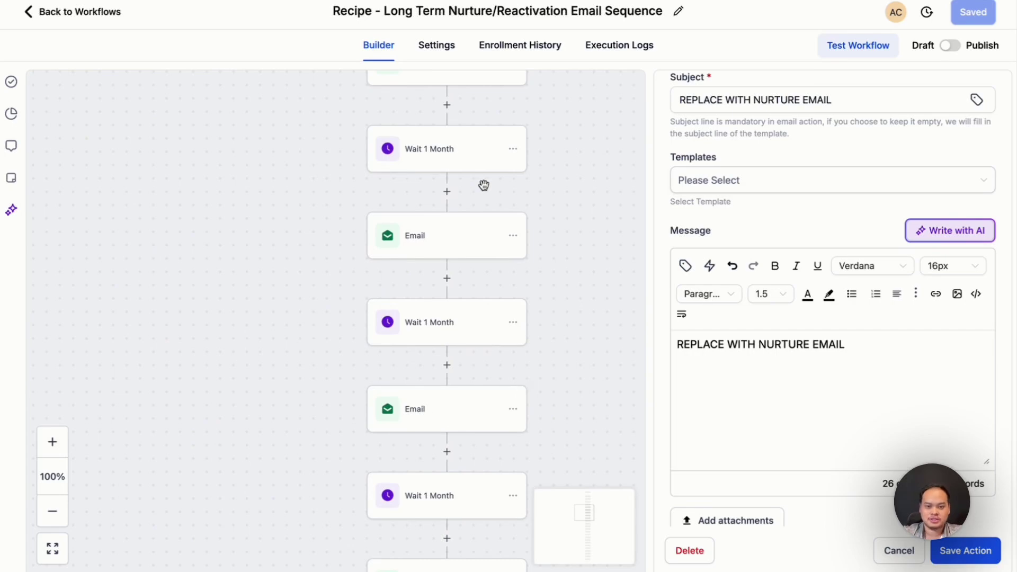
{"action": "scroll", "coordinate": [484, 184], "scroll_direction": "up", "scroll_amount": 5}
{"action": "scroll", "coordinate": [485, 190], "scroll_direction": "up", "scroll_amount": 2}
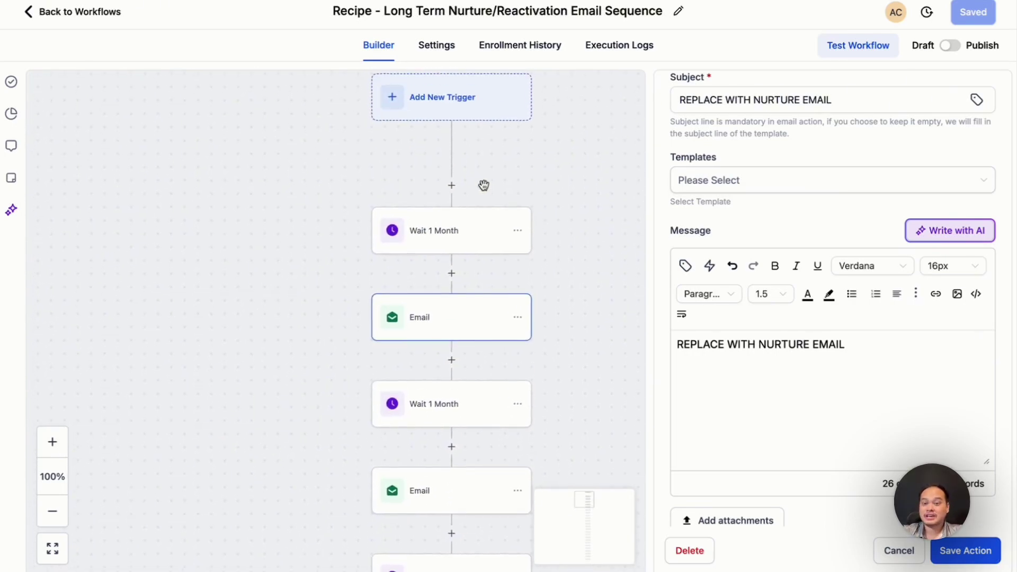